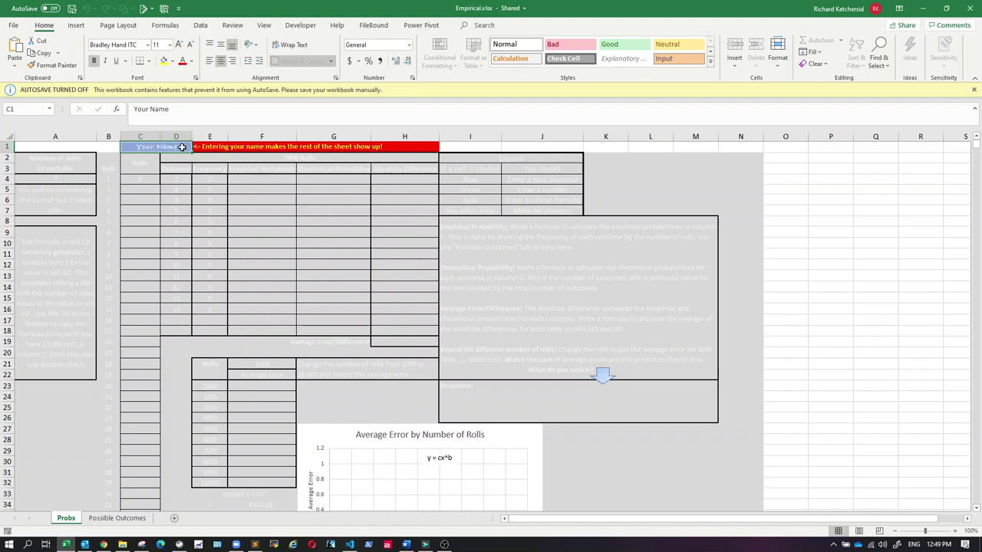
- Enter a first name in the name cell C1 to reveal the rest of the sheet
type("Richar")
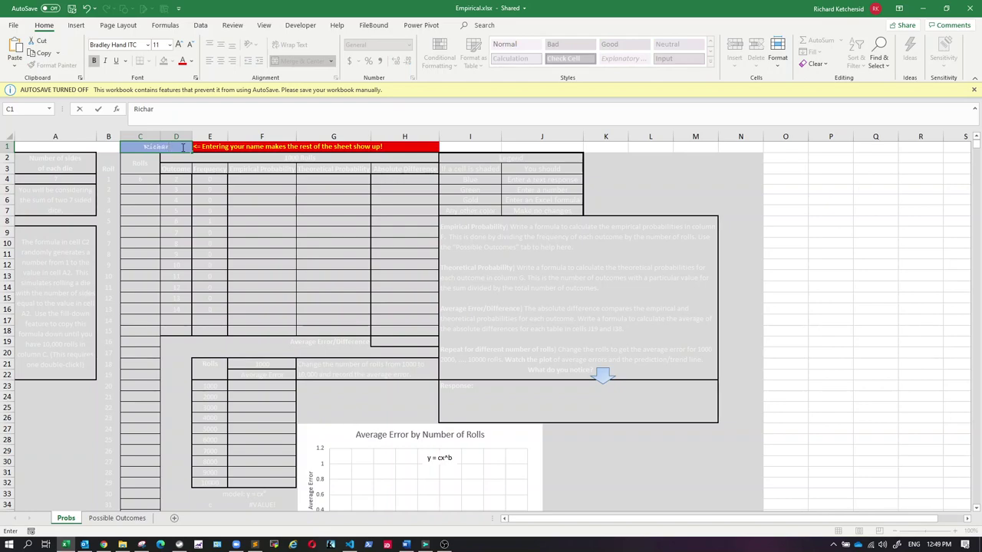
type("d")
key("Return")
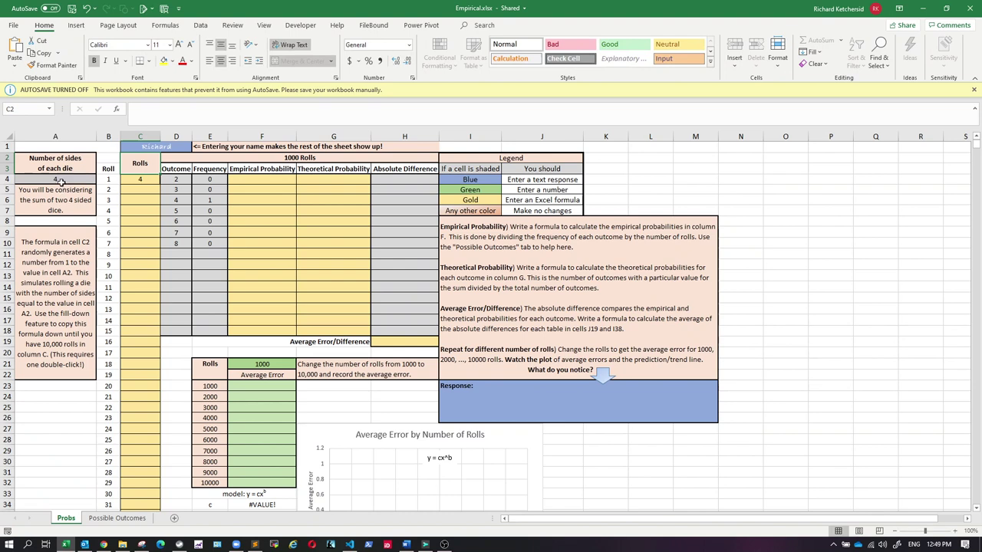
- Replace the name in cell C1 with a different first name
left_click(157, 145)
double_click(157, 145)
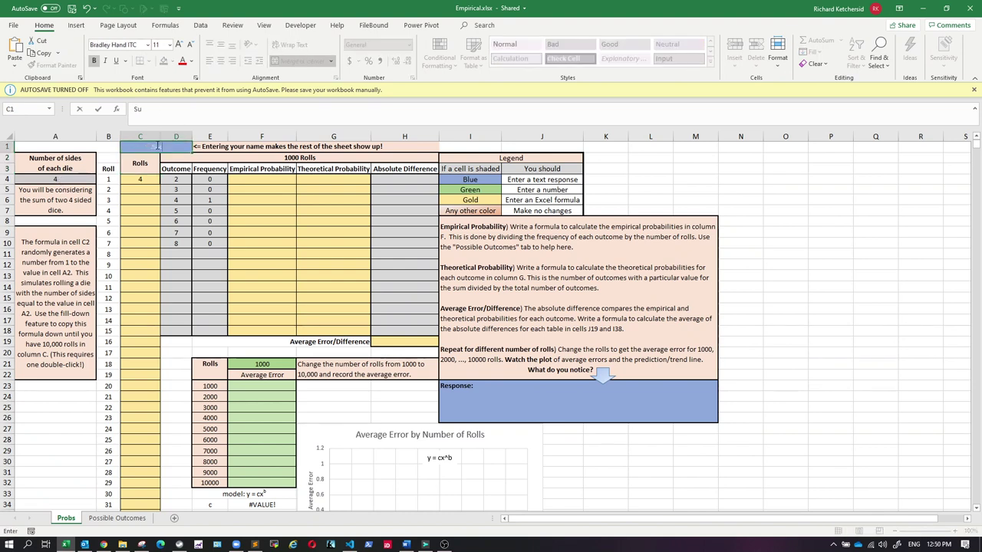
key("Return")
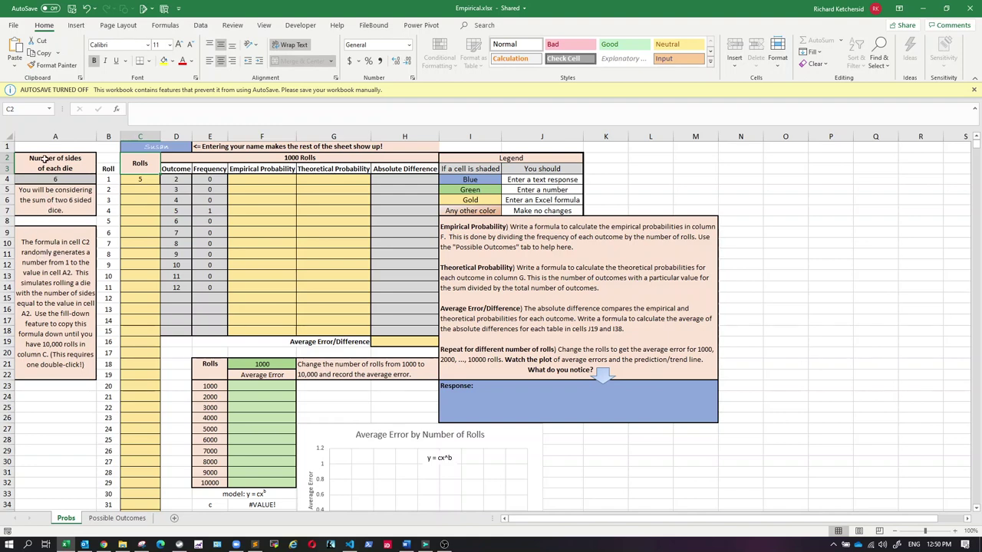
- Fill the RANDBETWEEN dice-roll formula in C4 down the Rolls column to generate 10,000 rolls
left_click(41, 242)
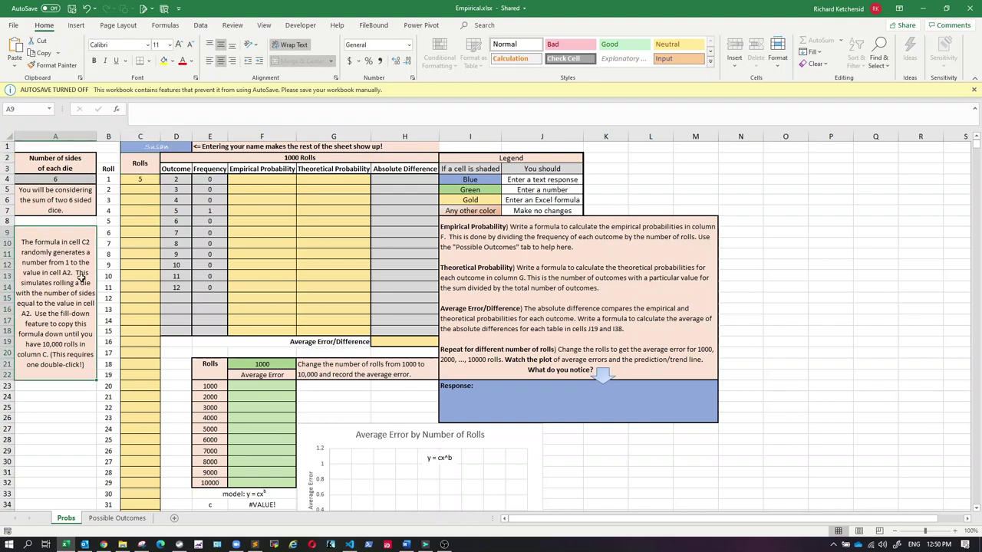
left_click(140, 179)
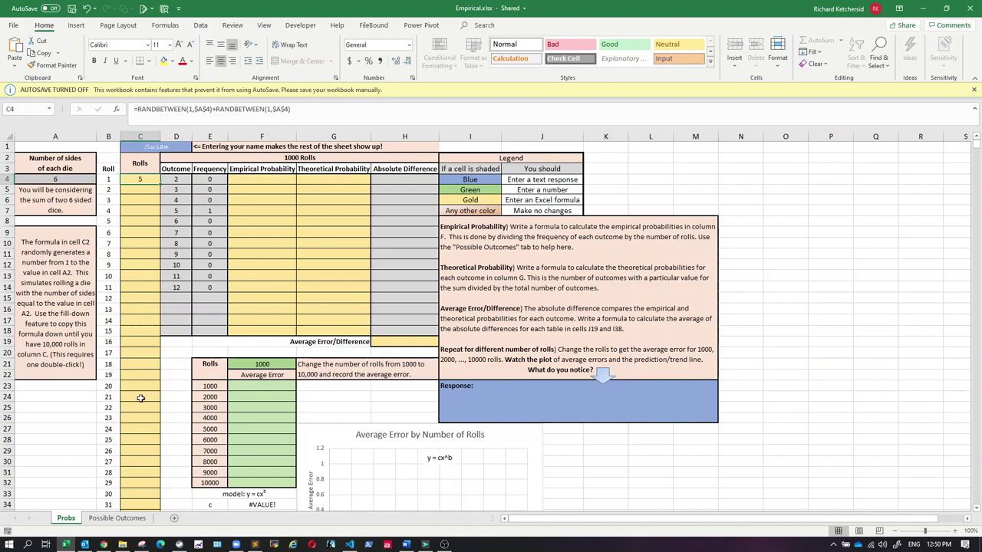
double_click(160, 184)
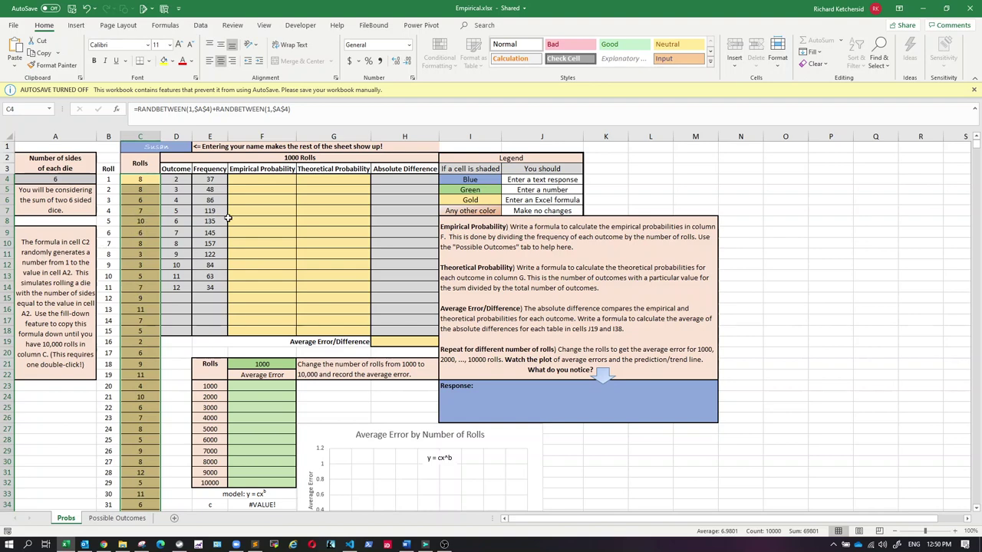
- Examine the Possible Outcomes sheet, including the dice-sum grid and the formulas behind the Outcomes and Frequencies columns
left_click(258, 181)
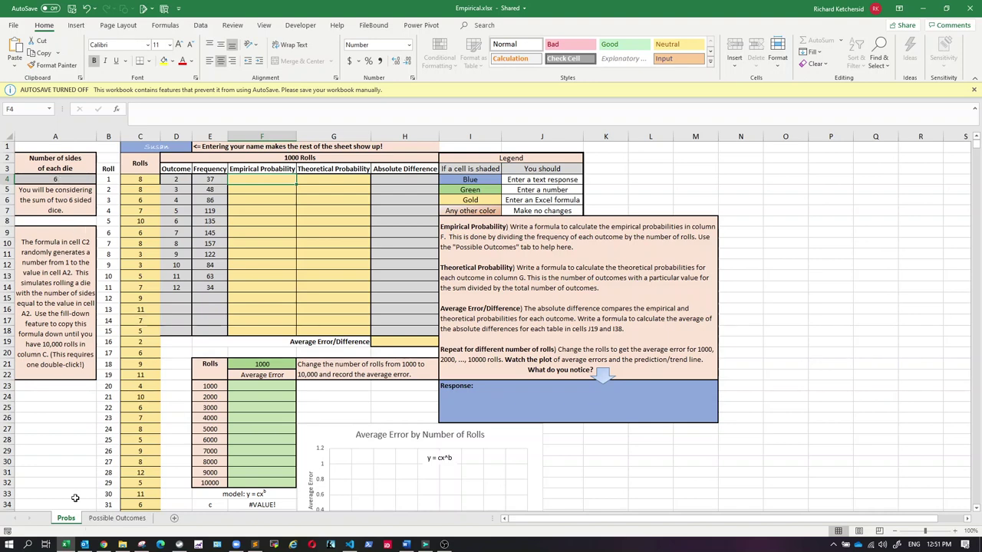
left_click(108, 521)
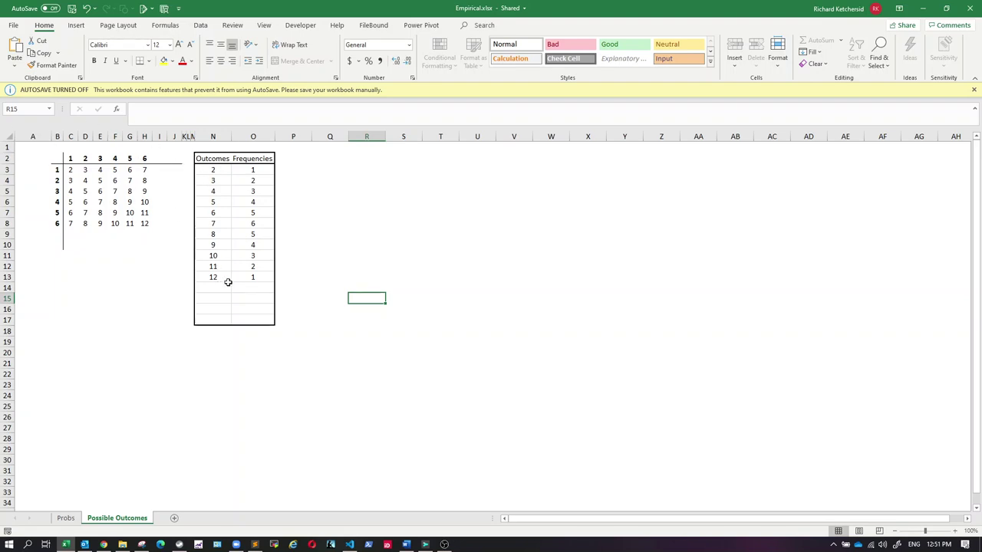
left_click(246, 168)
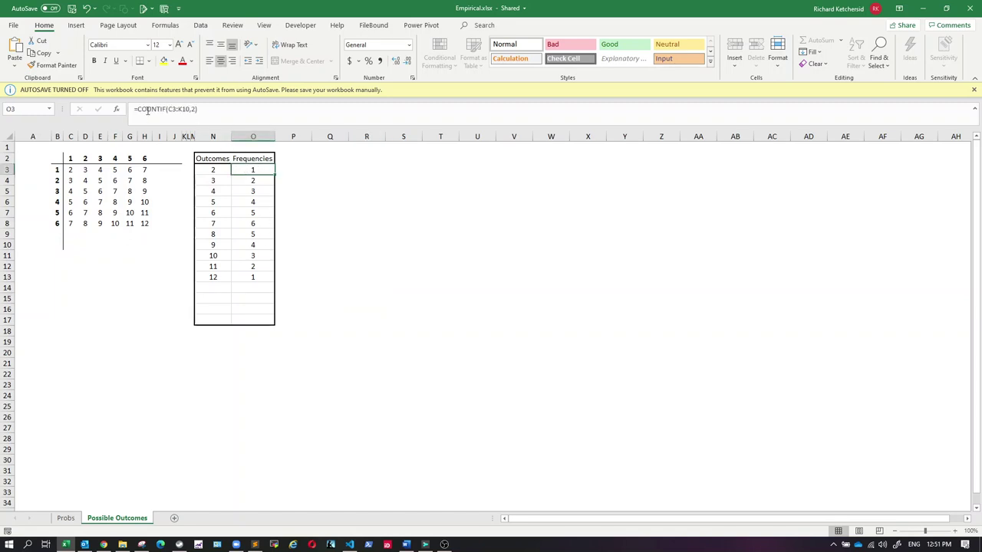
left_click(250, 181)
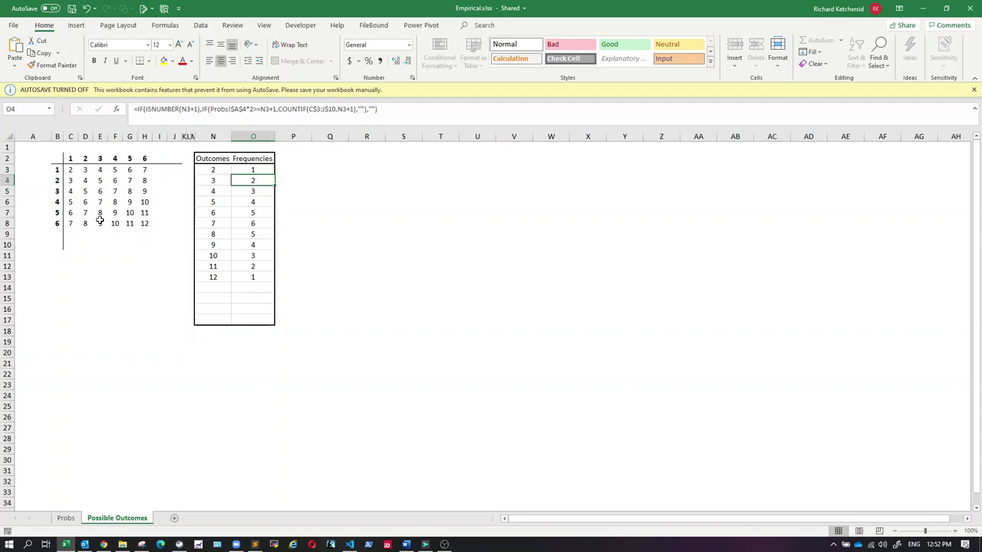
left_click(237, 192)
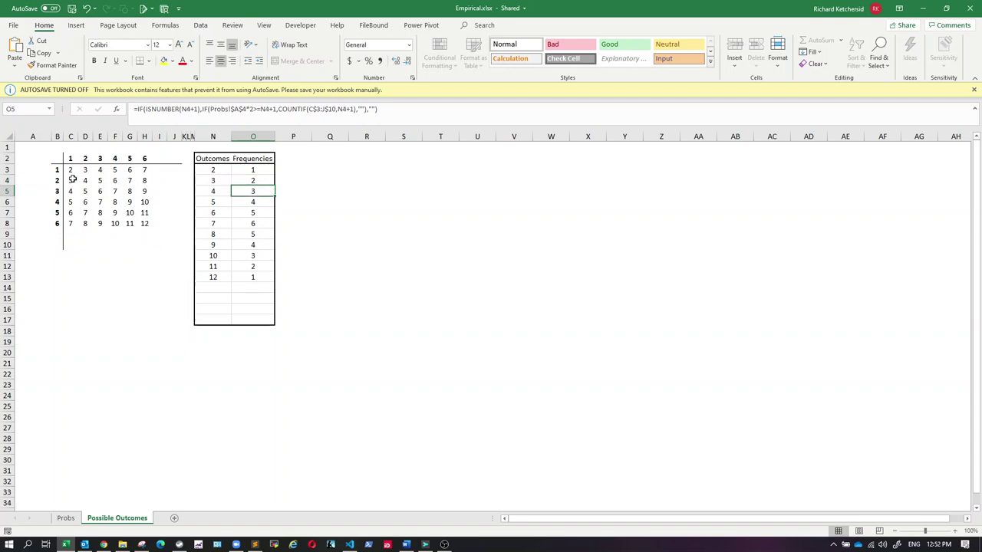
left_click(316, 234)
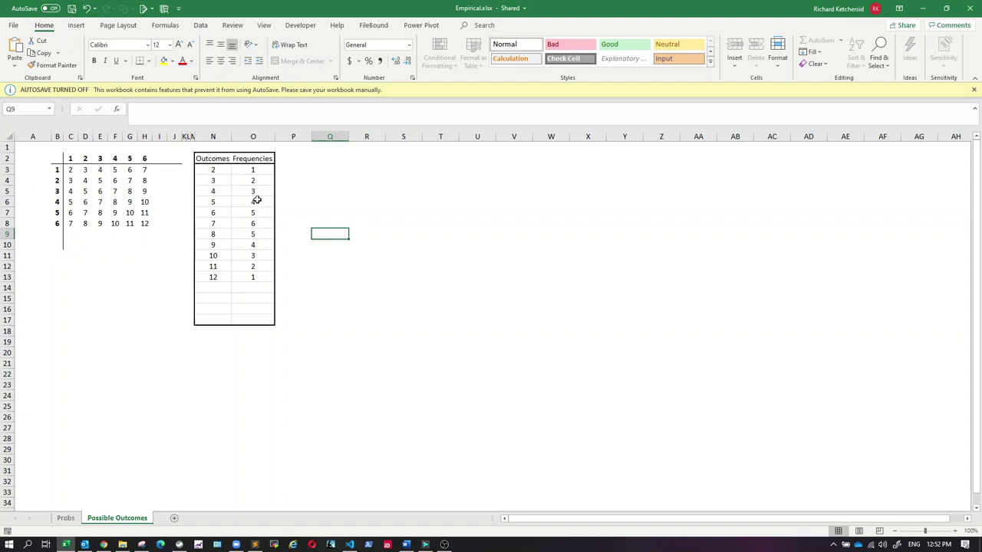
left_click(216, 192)
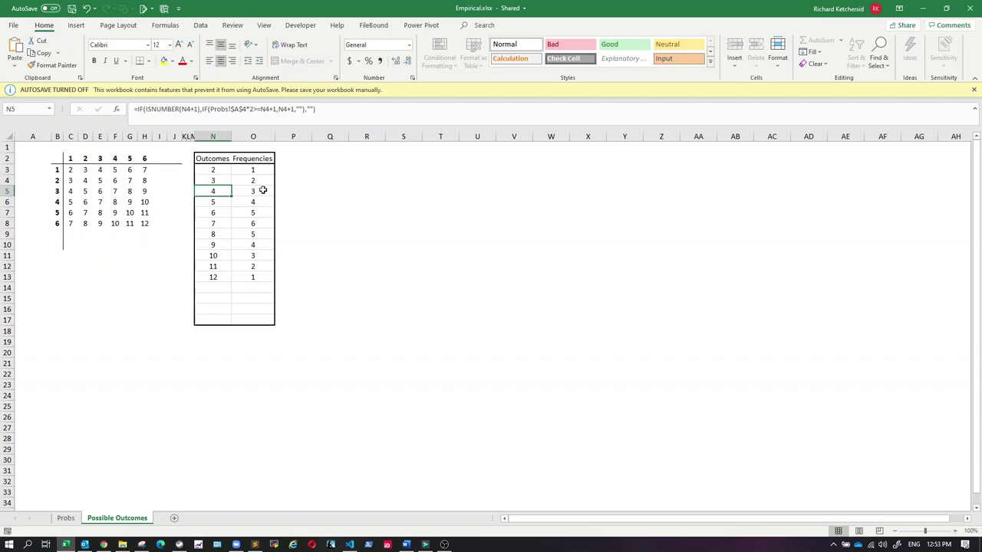
- On the Probs sheet, enter the theoretical probability formula ='Possible Outcomes'!O3/Probs!A4^2 in cell G4
left_click(66, 518)
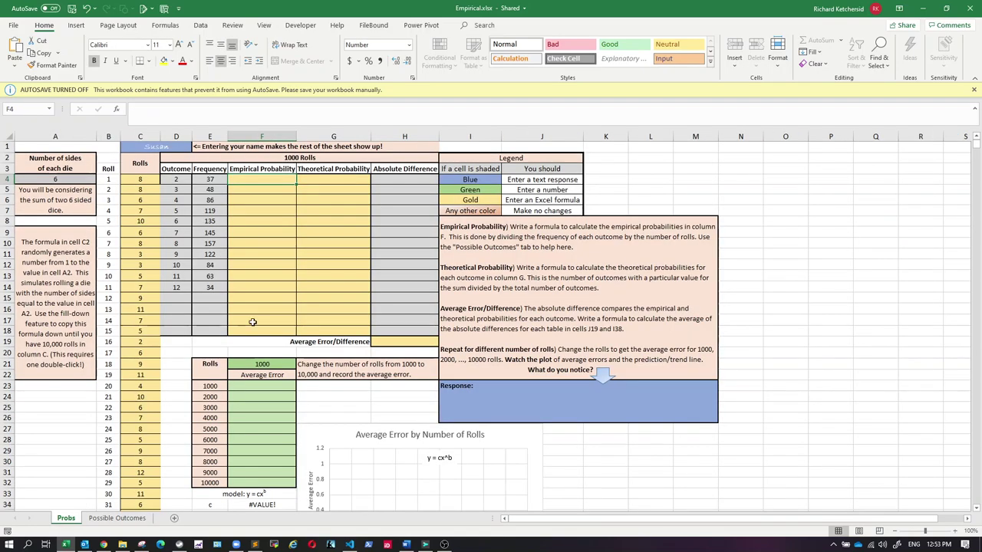
double_click(274, 178)
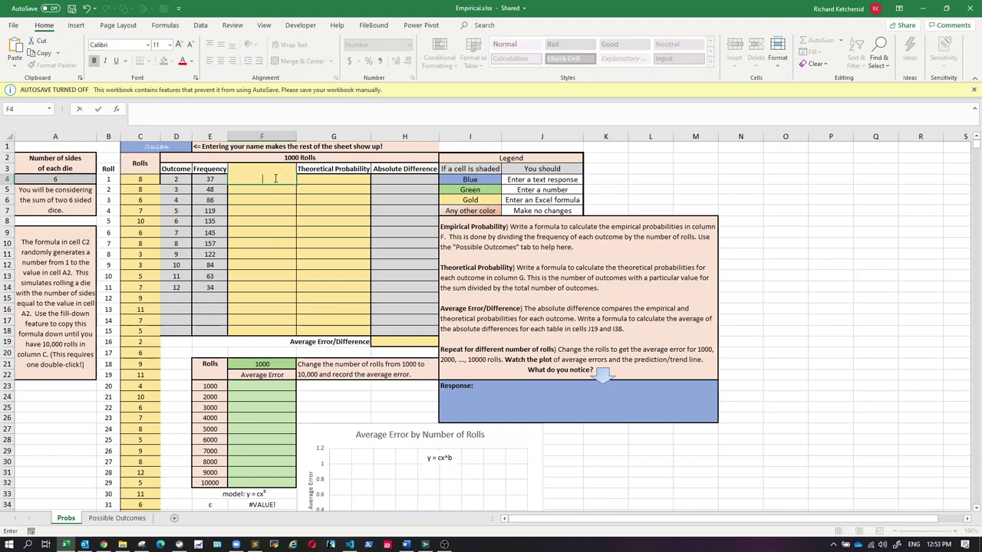
left_click(330, 178)
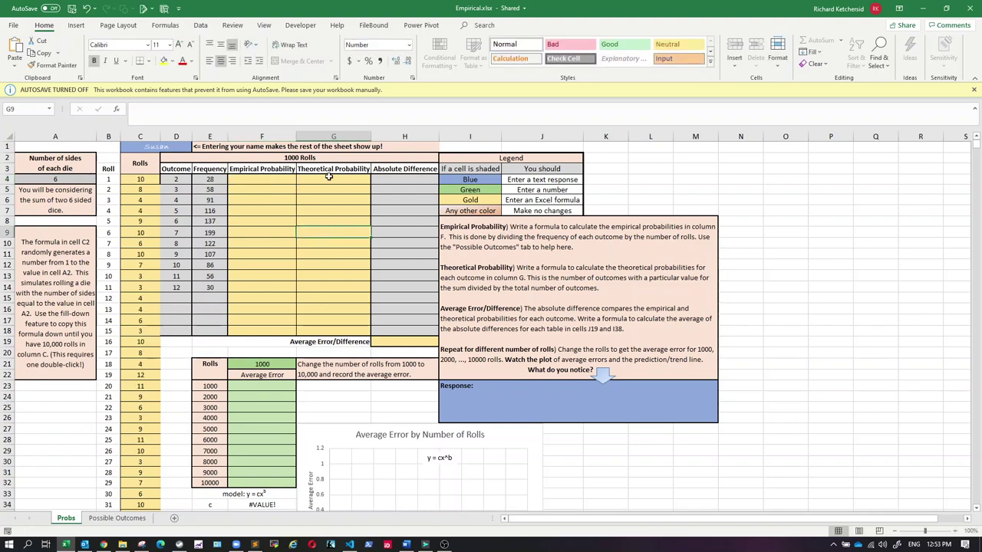
type("=")
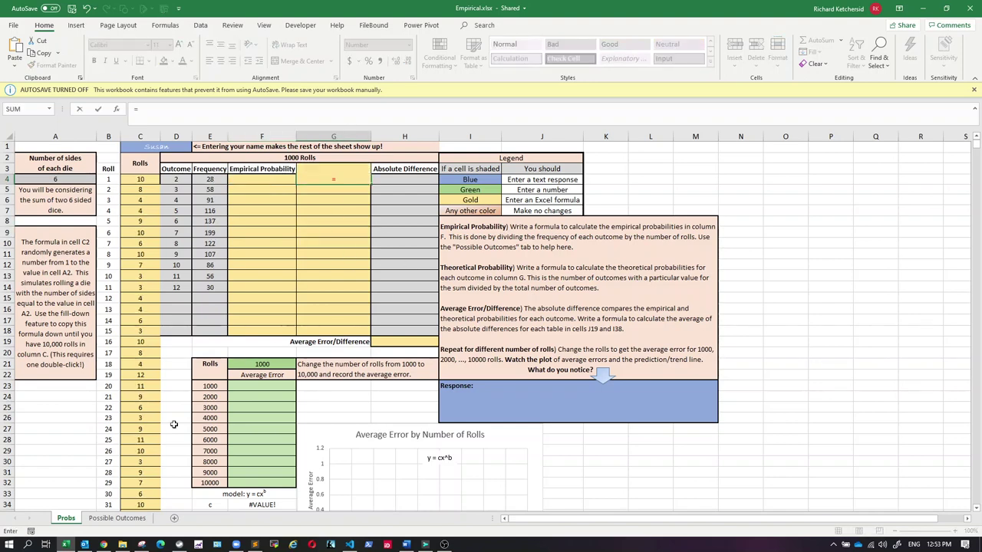
left_click(106, 519)
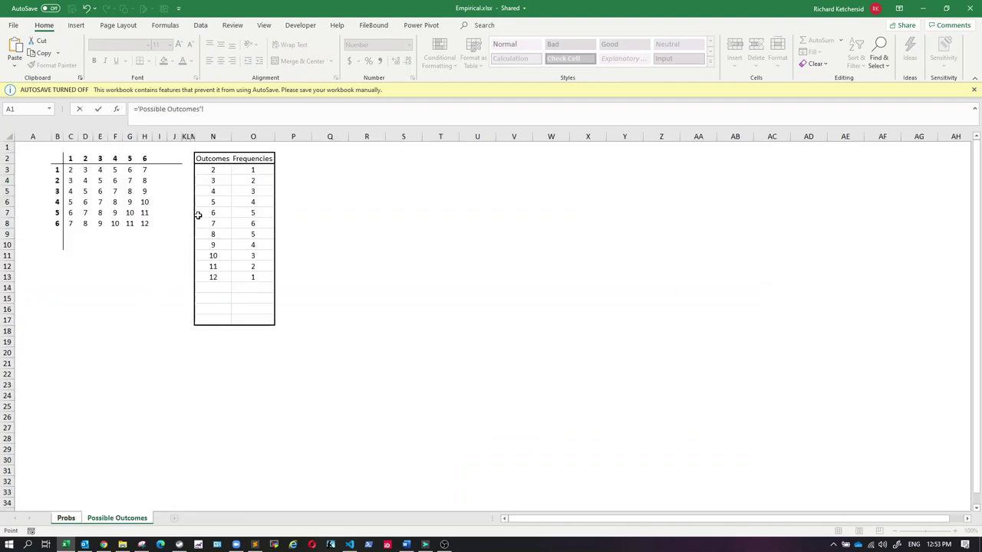
left_click(256, 169)
type("/")
left_click(66, 519)
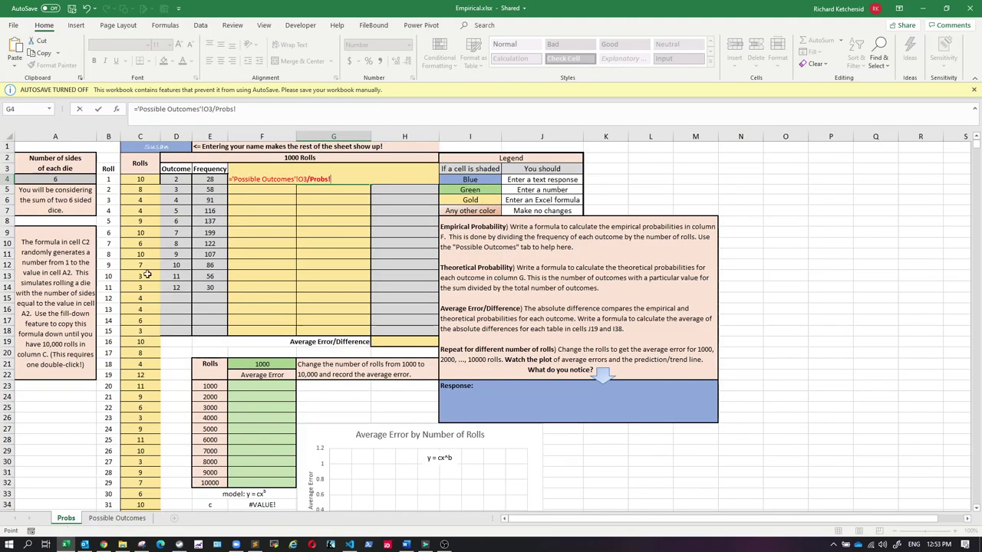
left_click(61, 179)
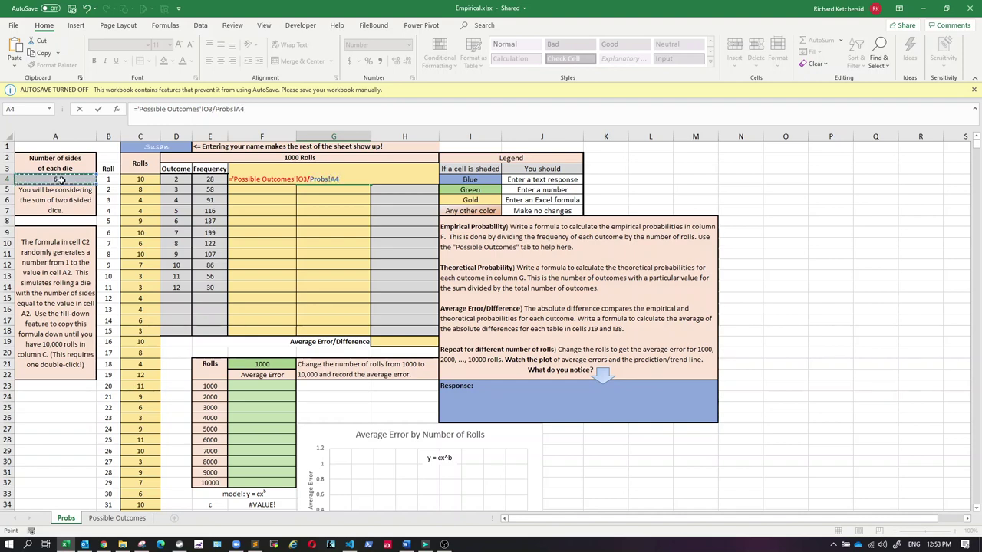
type("^2")
key("Return")
- Try to copy the formula from G4 into G5:G14, pasting formulas only
left_click(338, 177)
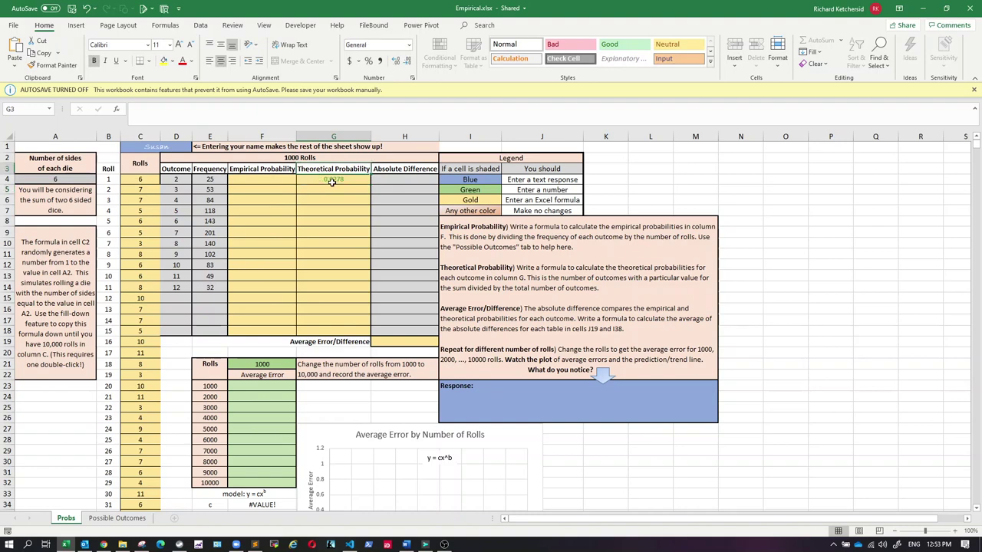
left_click(342, 179)
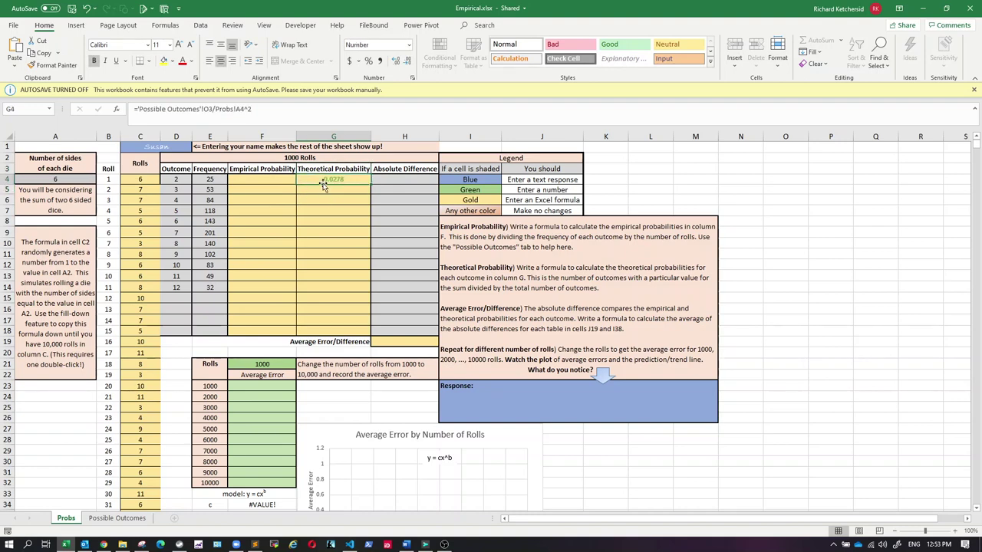
right_click(336, 179)
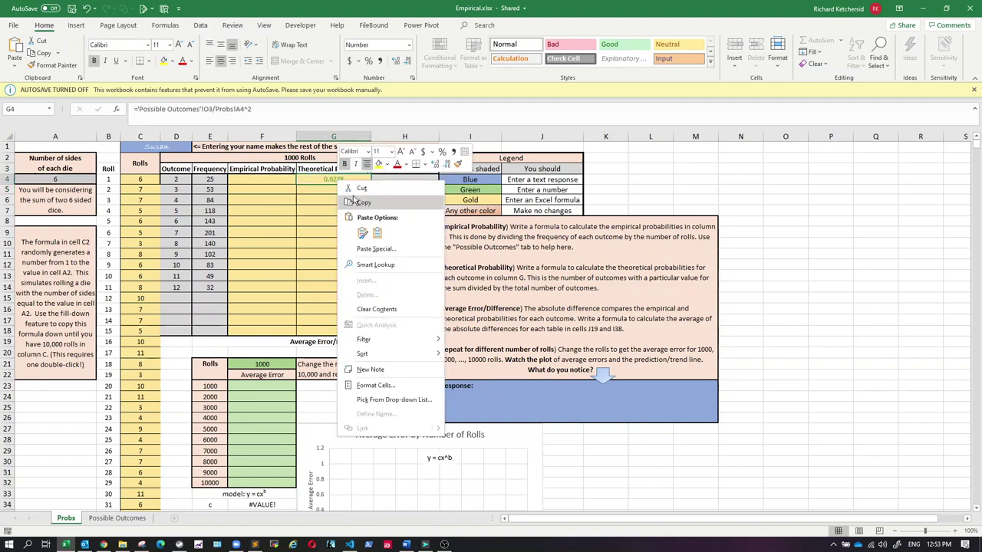
left_click(362, 203)
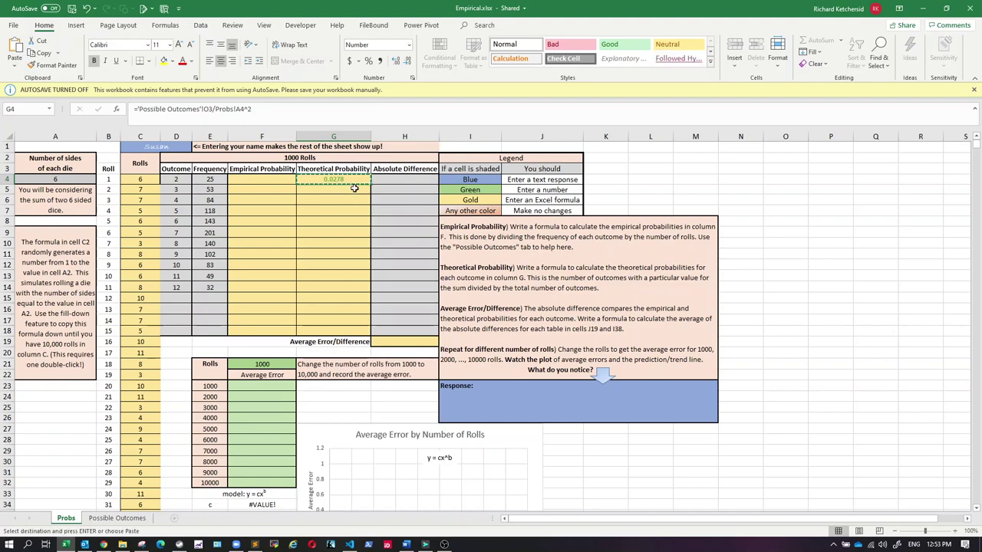
left_click_drag(354, 189, 334, 286)
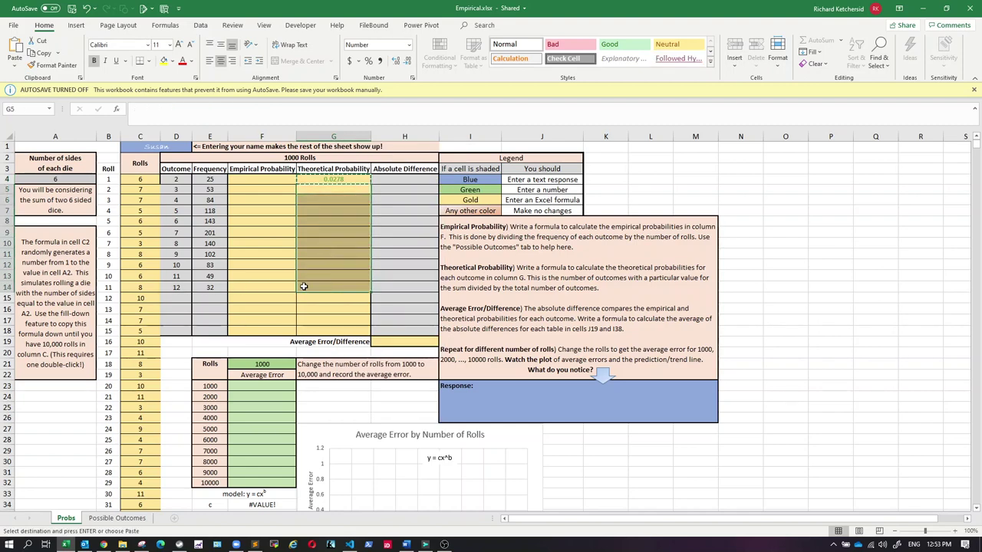
right_click(304, 290)
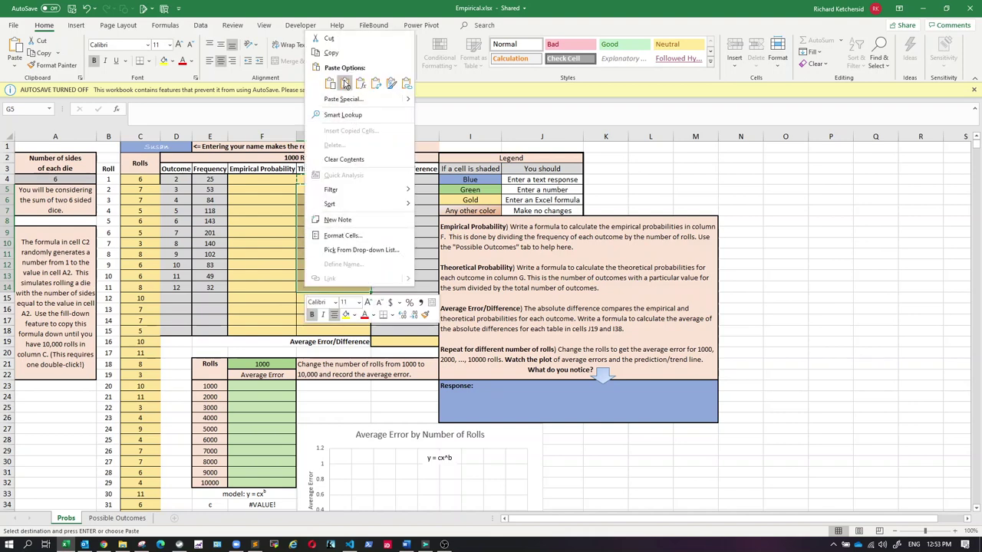
left_click(359, 87)
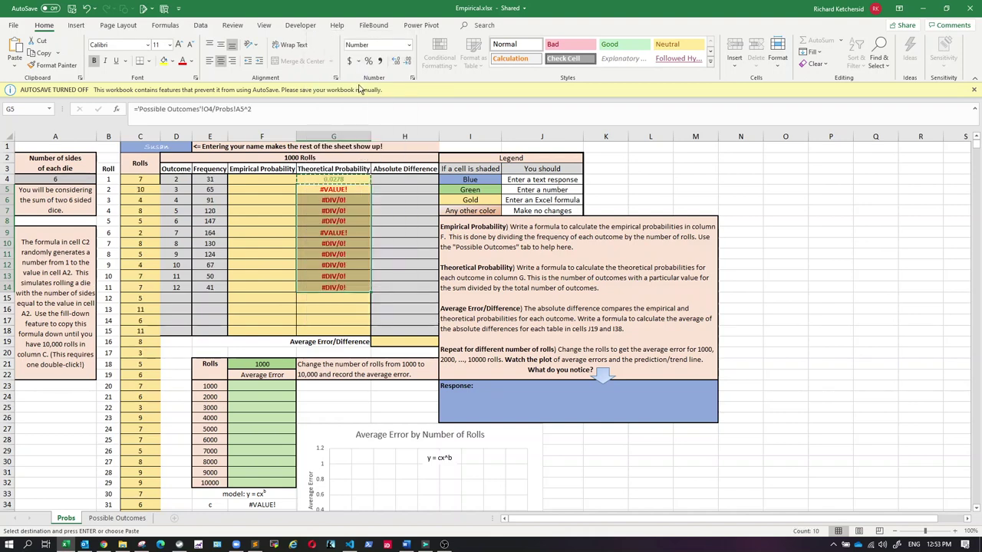
- Change the A4 reference in the G4 formula to the absolute reference $A$4
left_click(333, 180)
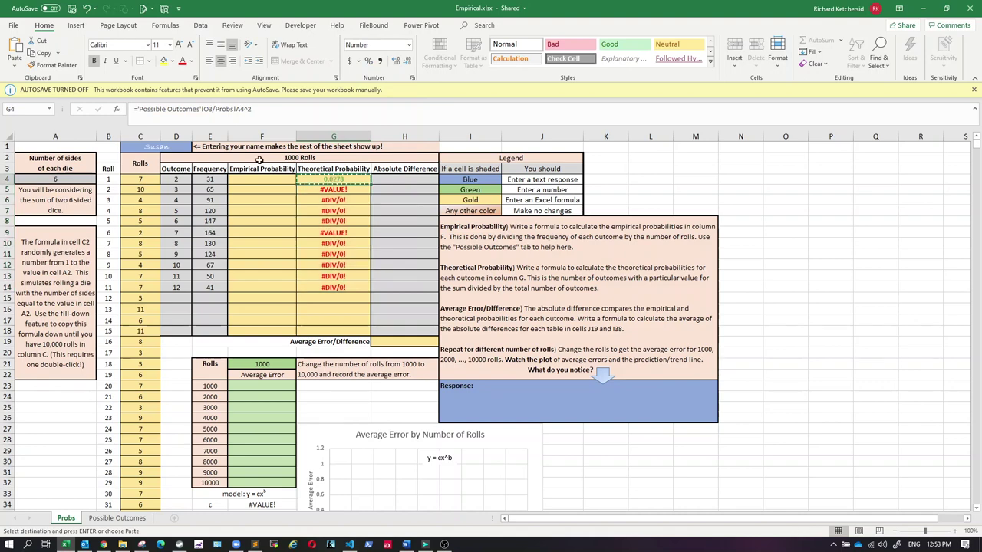
left_click(236, 109)
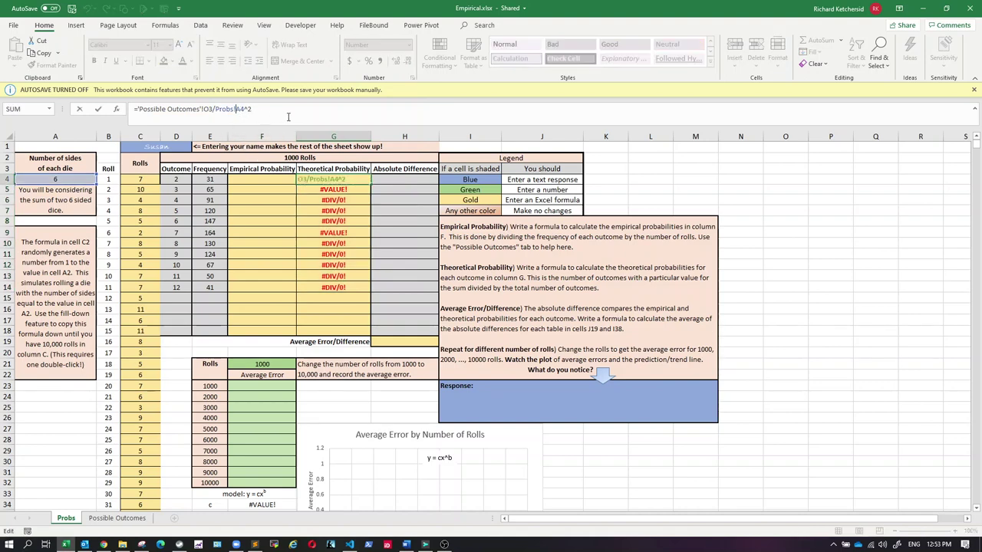
type("$A$")
key("Return")
- Copy the theoretical probability formula with the absolute reference from G4 into G5:G14
right_click(346, 178)
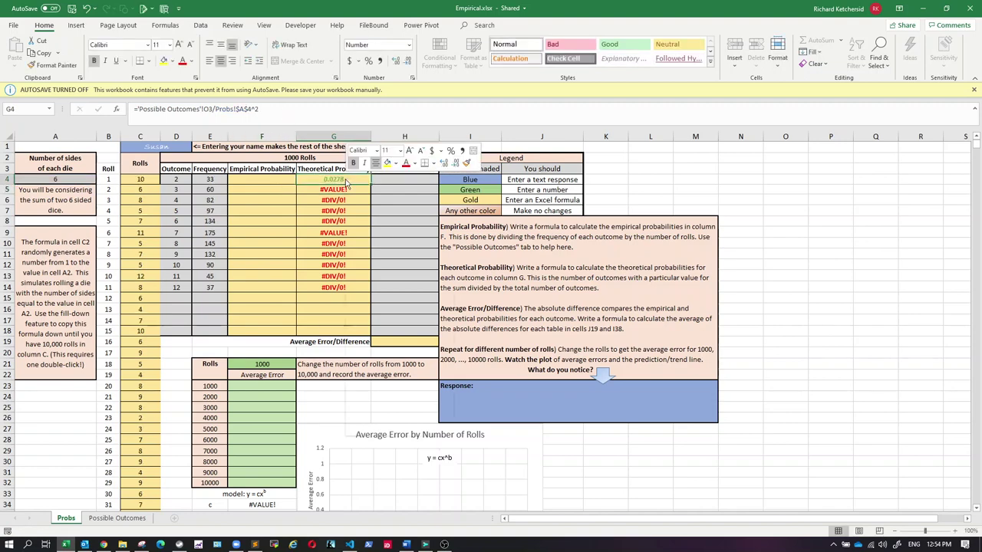
left_click(349, 201)
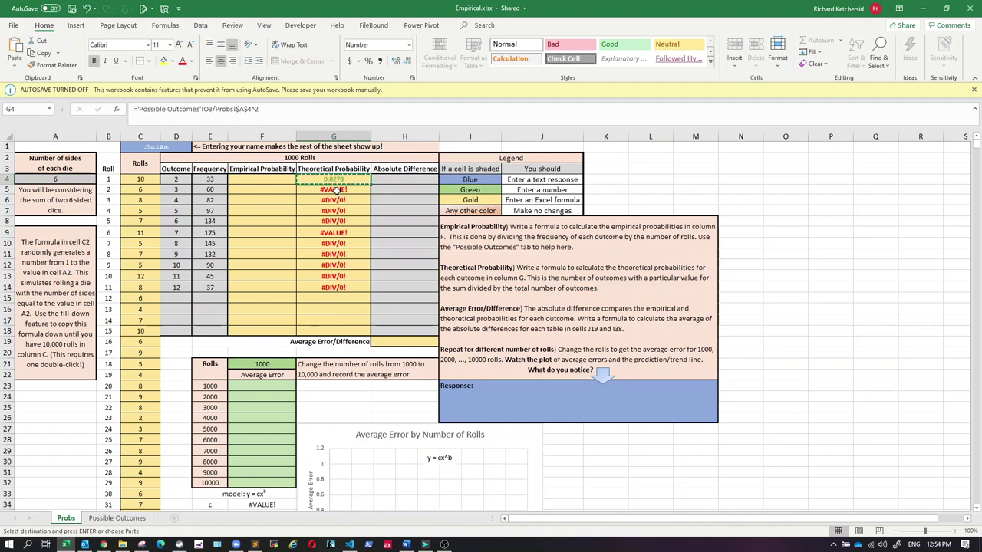
left_click_drag(337, 191, 334, 286)
right_click(325, 213)
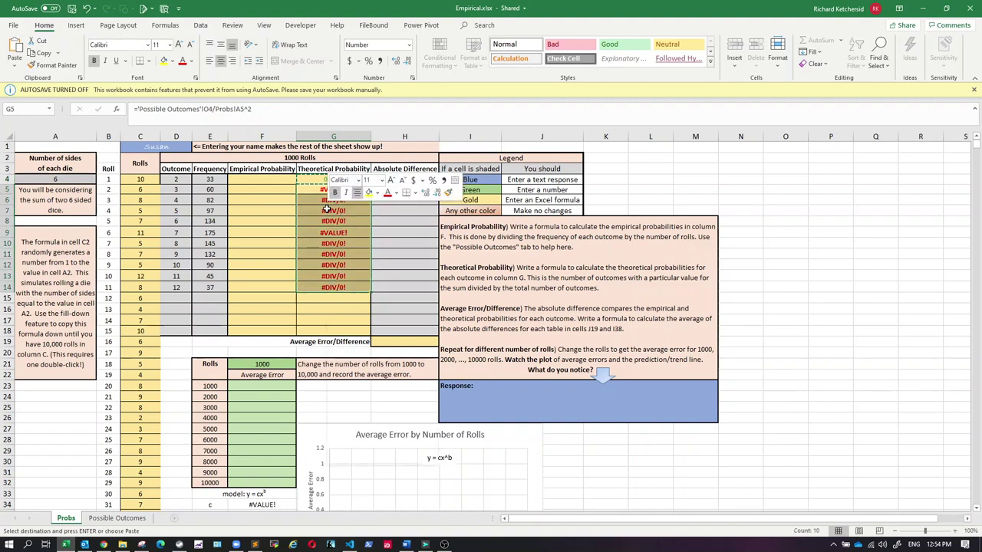
left_click(384, 262)
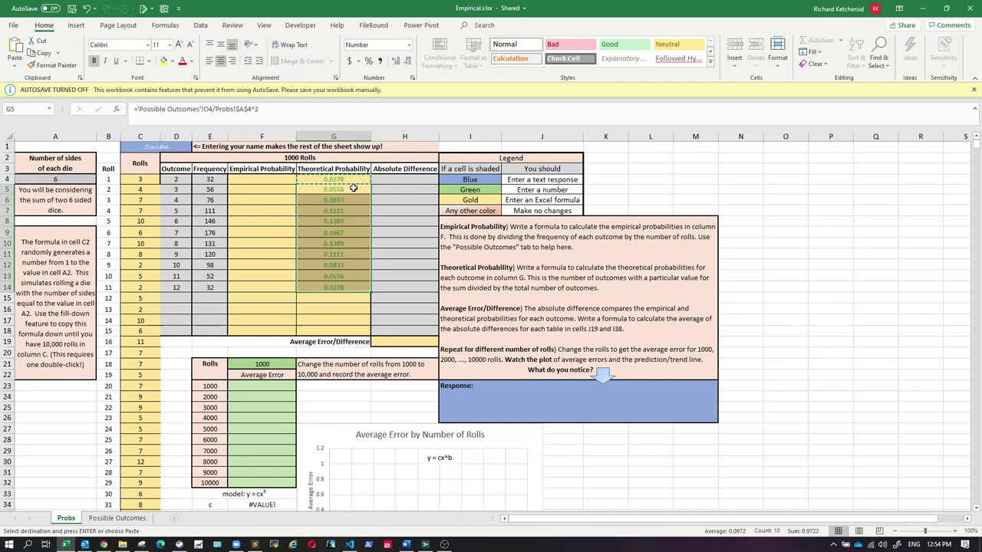
- Review the dice sum table and outcome frequencies on the Possible Outcomes sheet against the theoretical probabilities on the Probs sheet
left_click(122, 518)
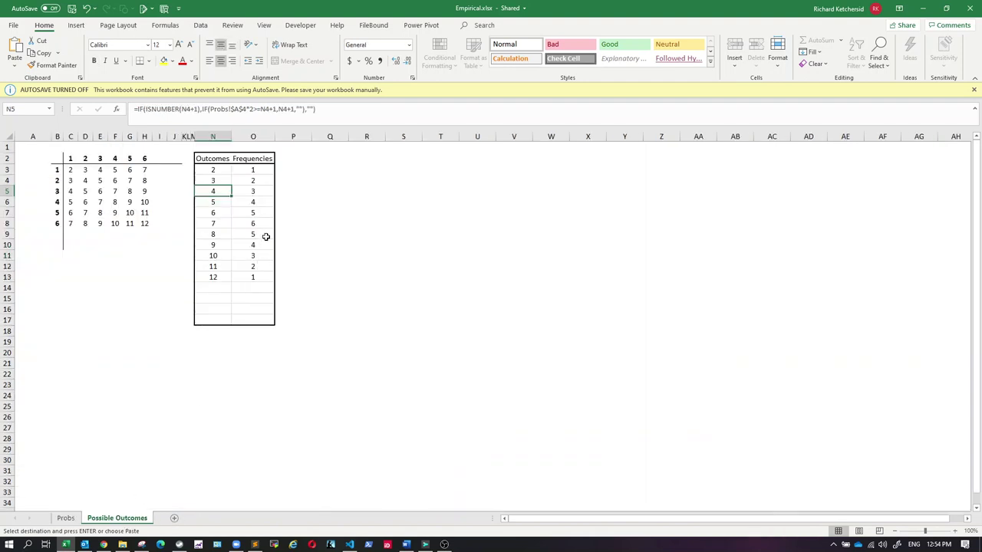
left_click(220, 223)
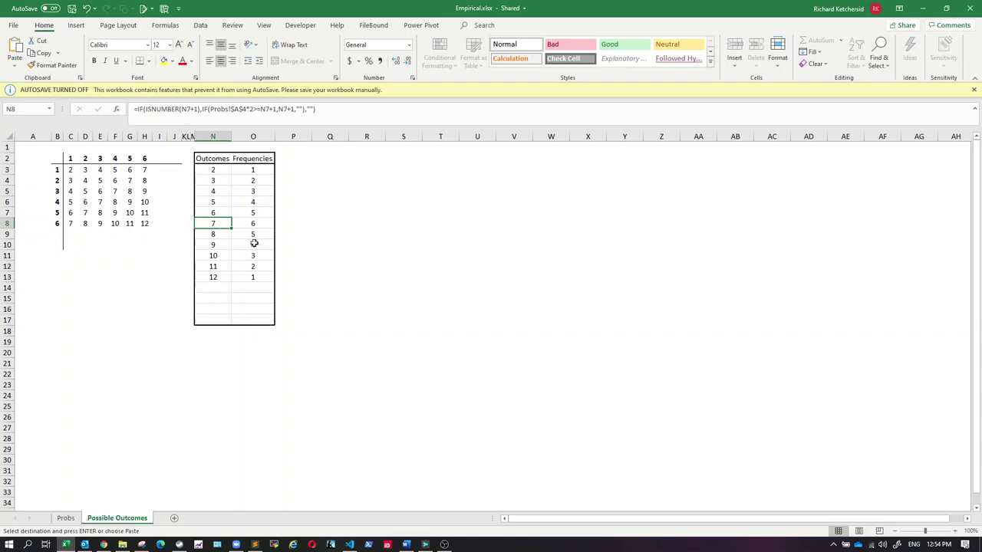
left_click(66, 518)
left_click(116, 519)
left_click(66, 518)
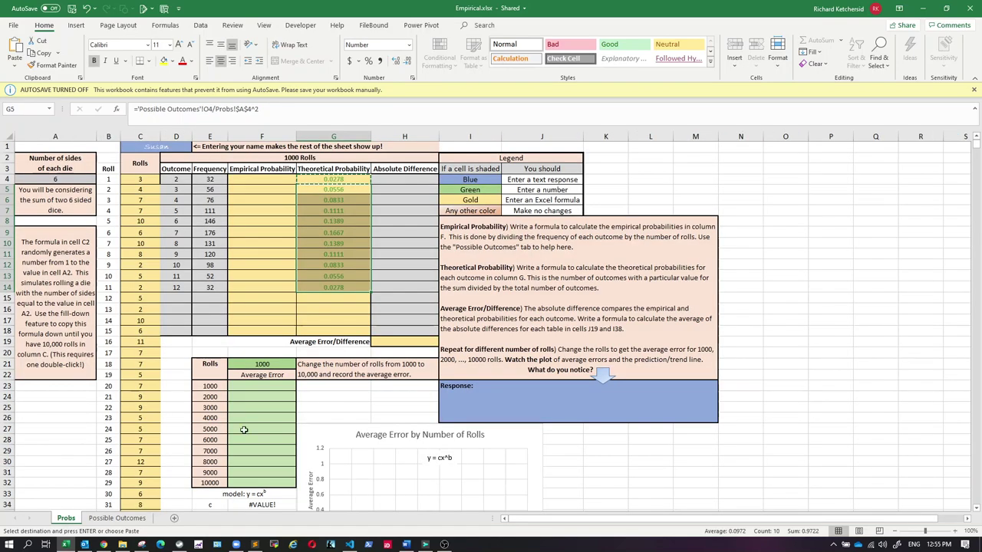
- Enter the empirical probability formula =E4/F$21 in cell F4 of the Probs sheet, keeping the row of the rolls cell fixed
left_click(283, 179)
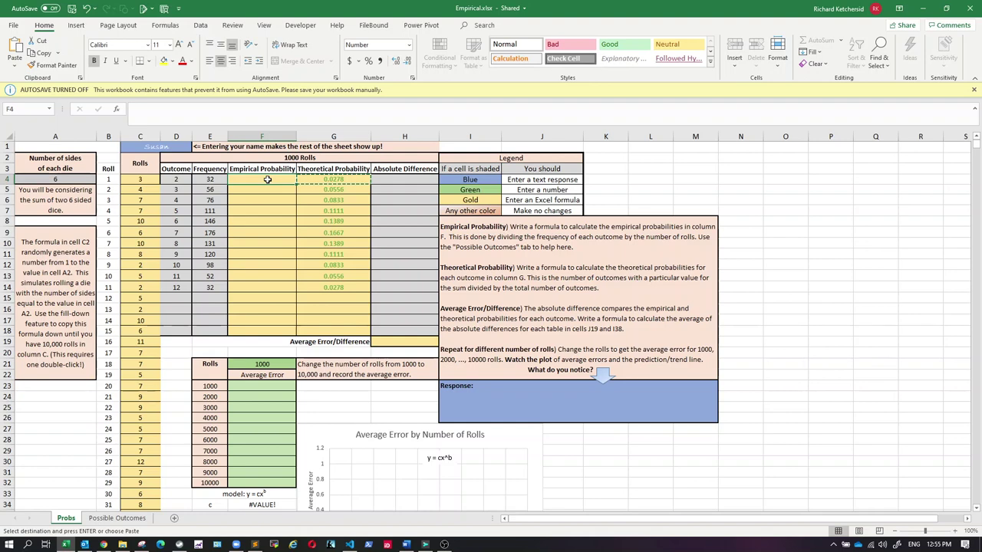
type("=")
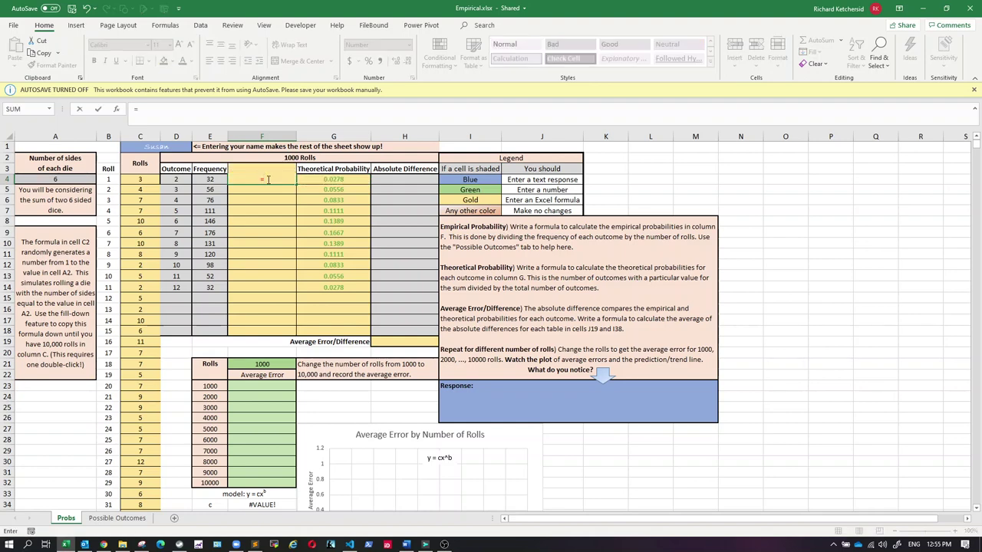
left_click(212, 180)
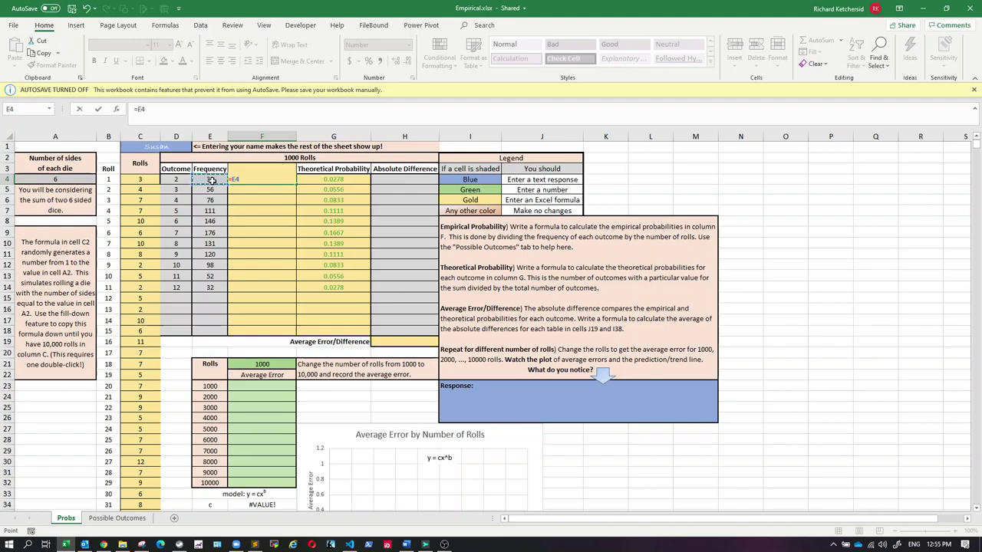
type("/")
left_click(260, 365)
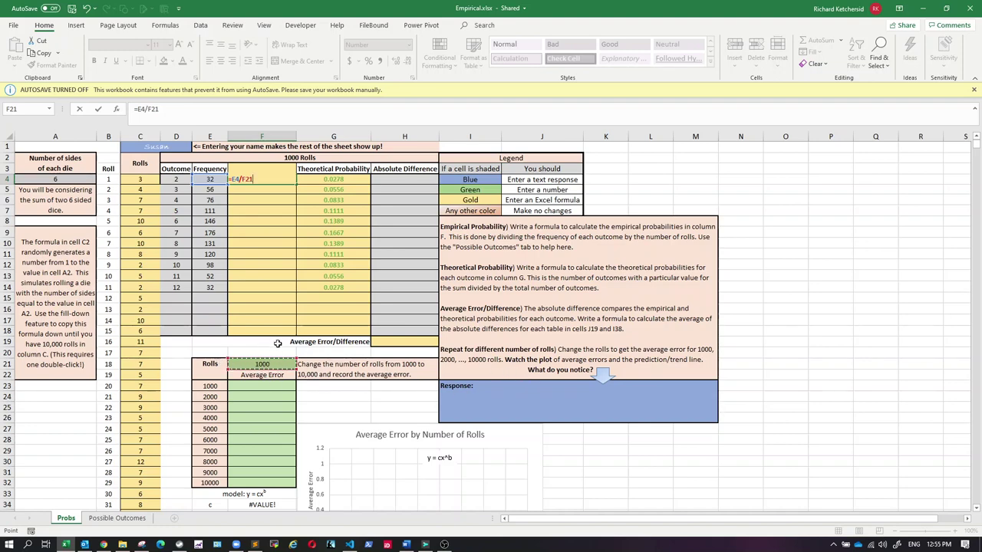
left_click(250, 177)
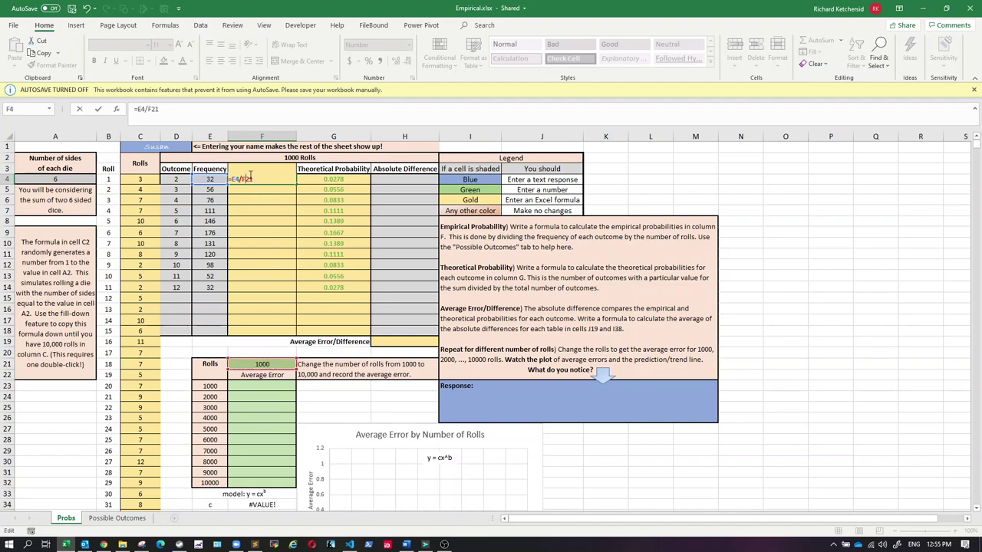
type("$")
key("Return")
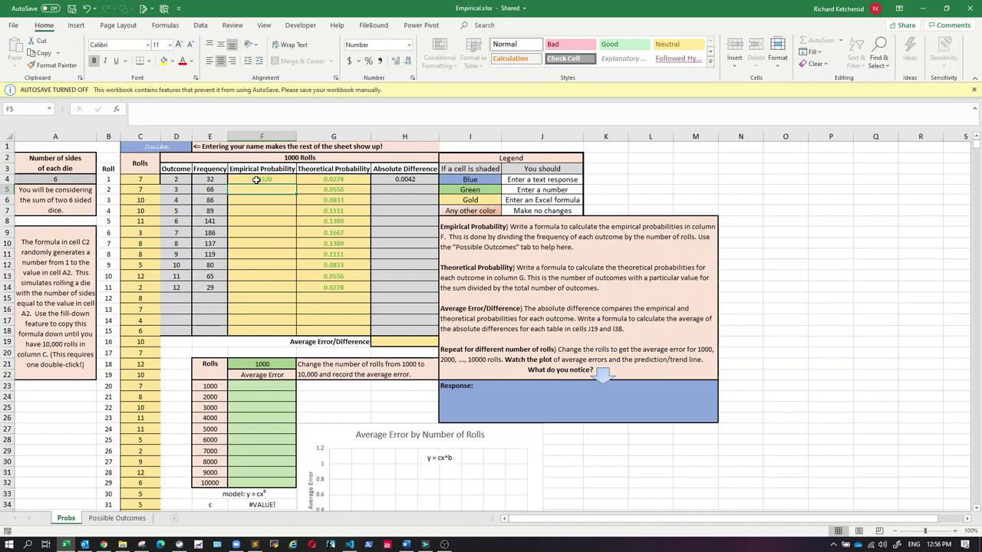
- Copy the empirical probability formula from F4 into F5:F14, pasting formulas only
right_click(257, 180)
left_click(284, 204)
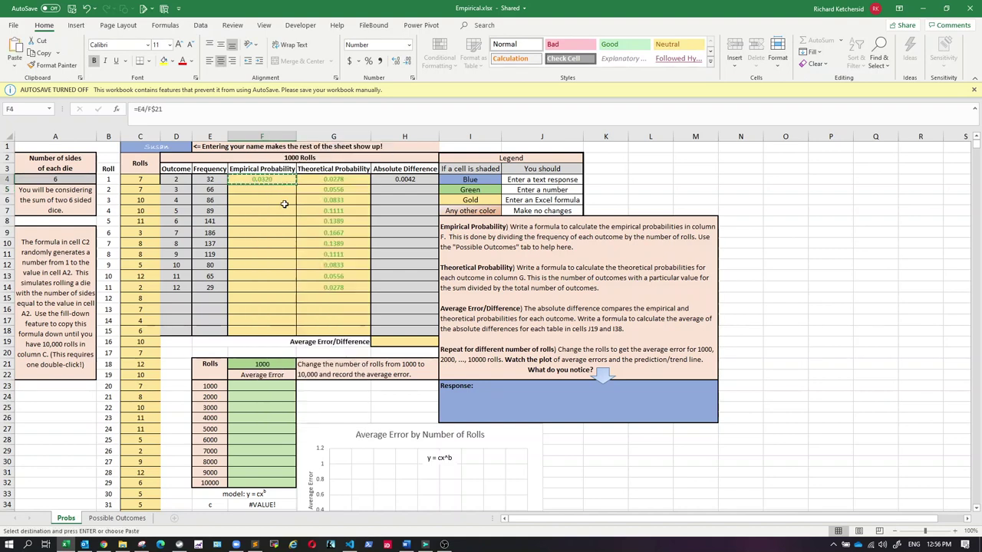
left_click_drag(280, 186, 294, 287)
right_click(273, 192)
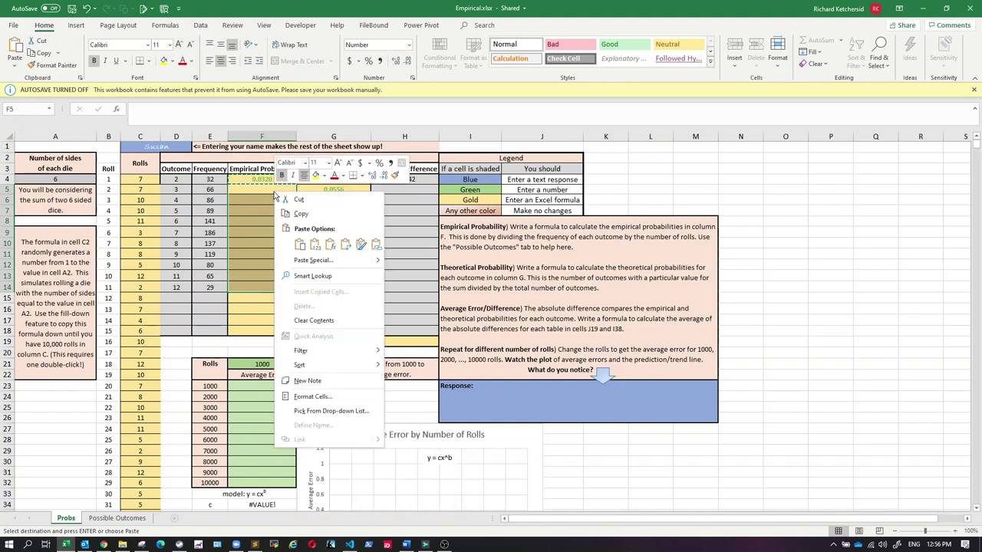
left_click(330, 244)
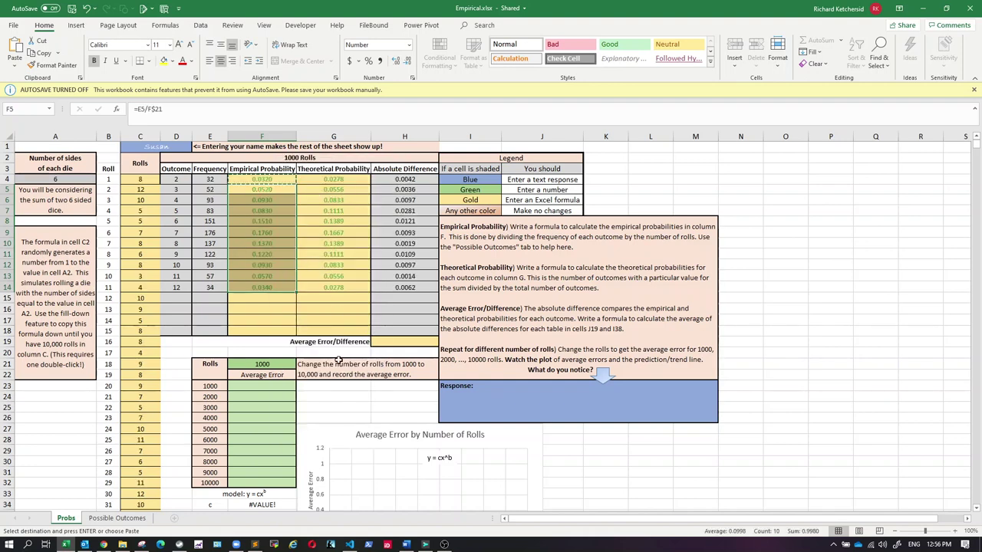
left_click(330, 312)
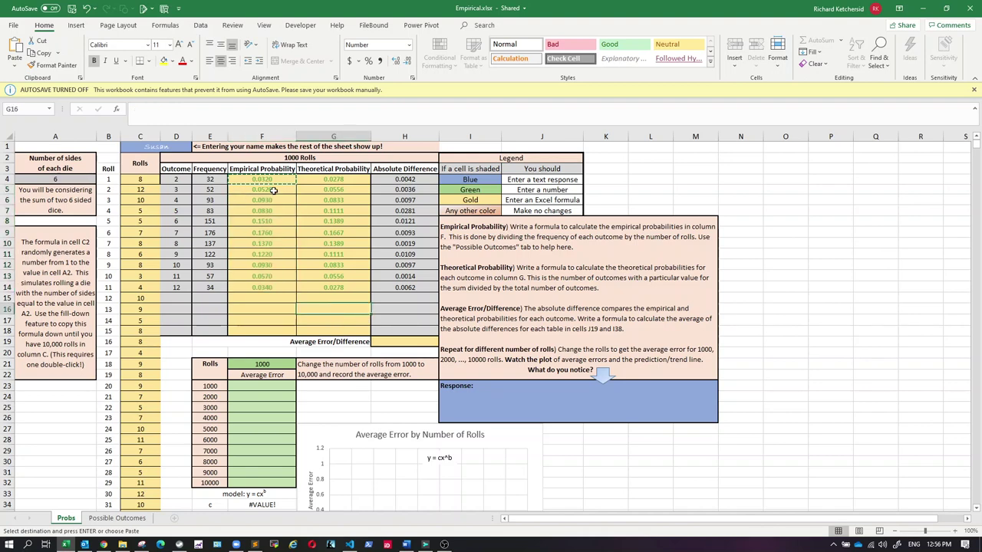
- Compare the empirical and theoretical probabilities for outcomes 10 and 11
left_click(262, 273)
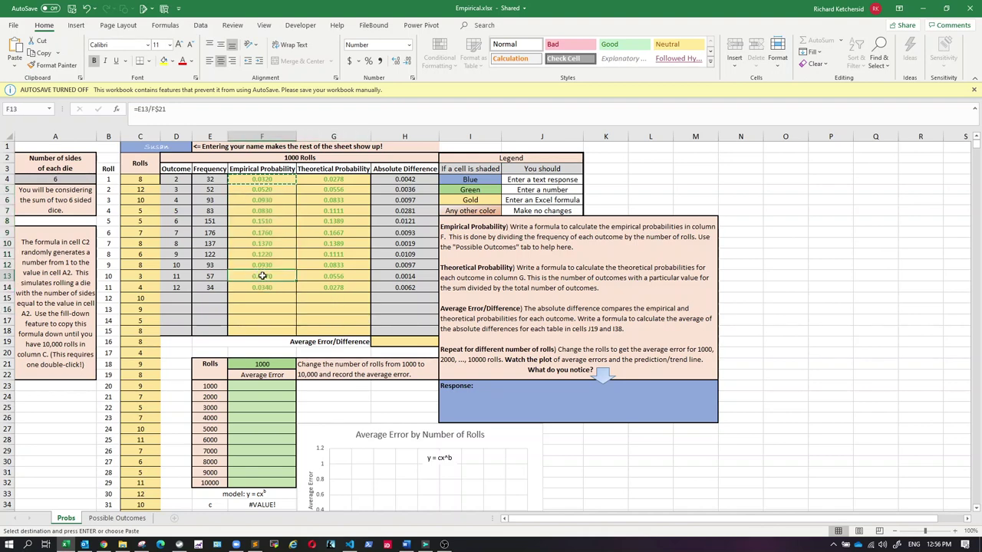
left_click(336, 276)
left_click(261, 265)
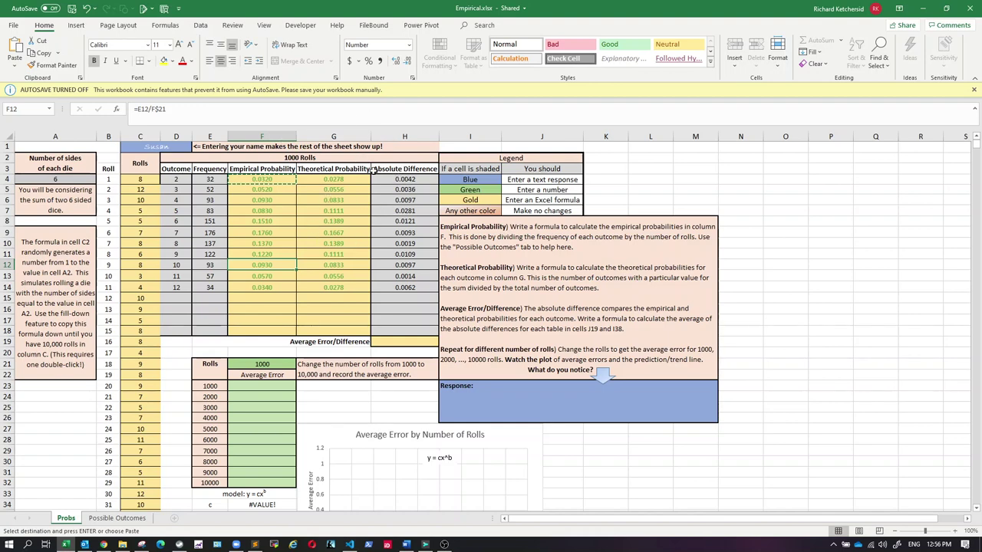
- Calculate the average error in cell H19 with the formula =AVERAGE(H4:H14)
left_click(406, 343)
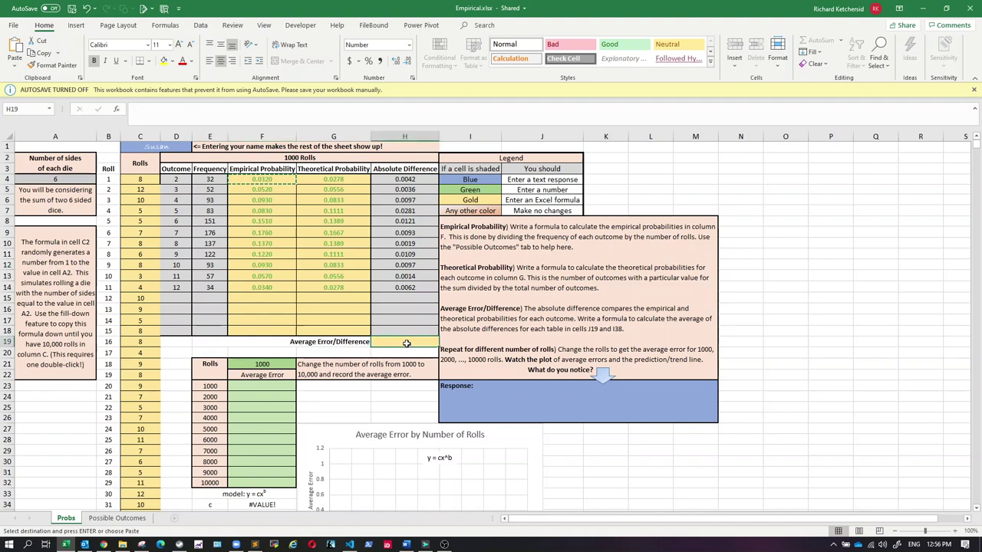
type("=average(")
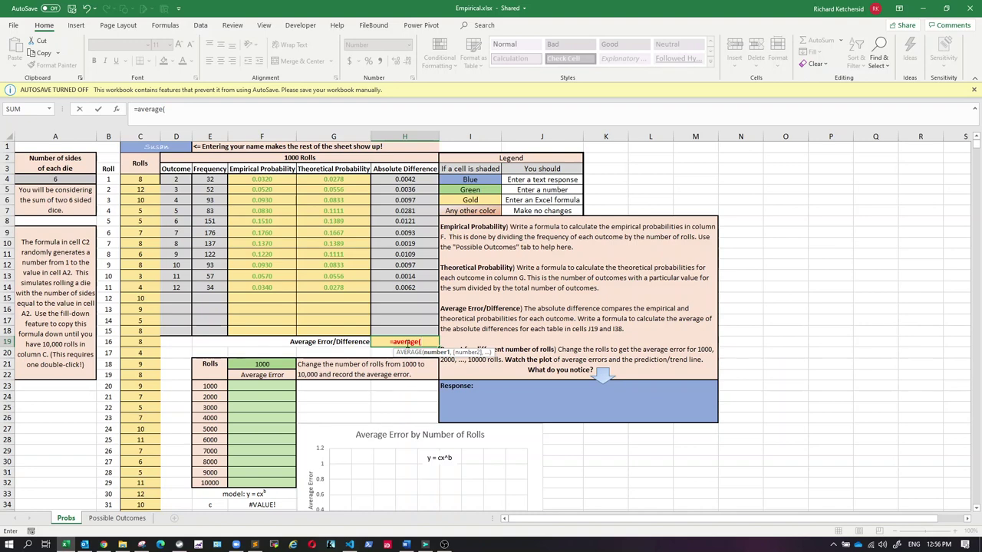
left_click_drag(396, 180, 424, 287)
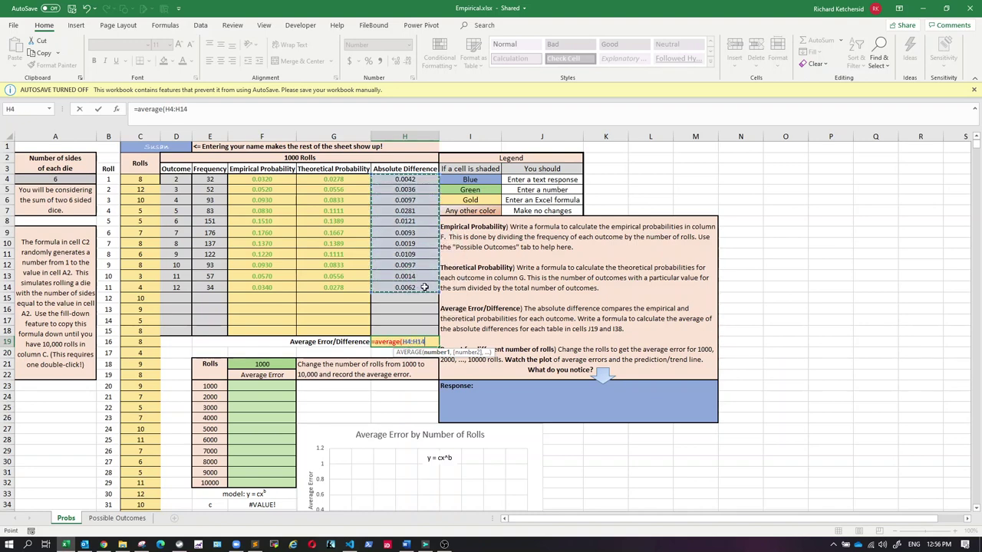
key("Return")
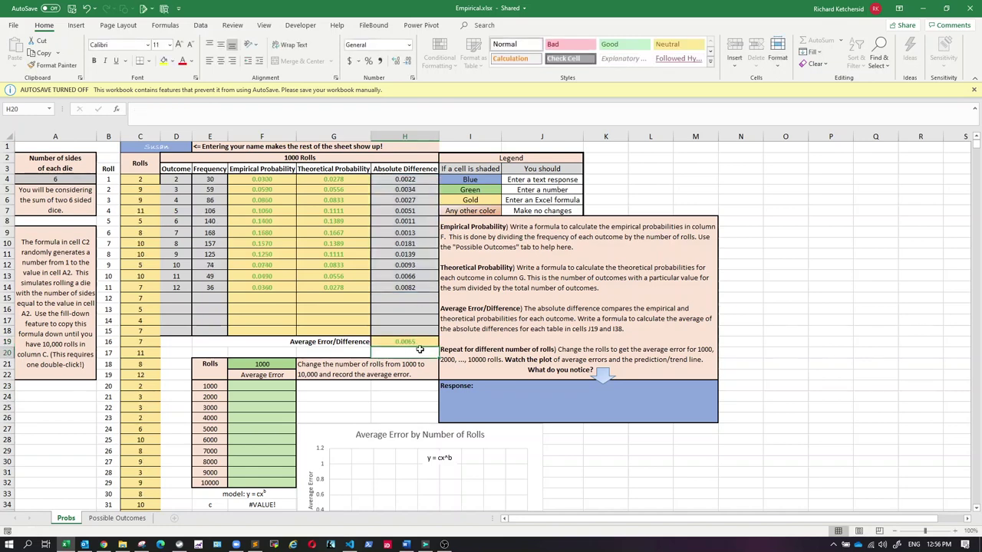
left_click(418, 345)
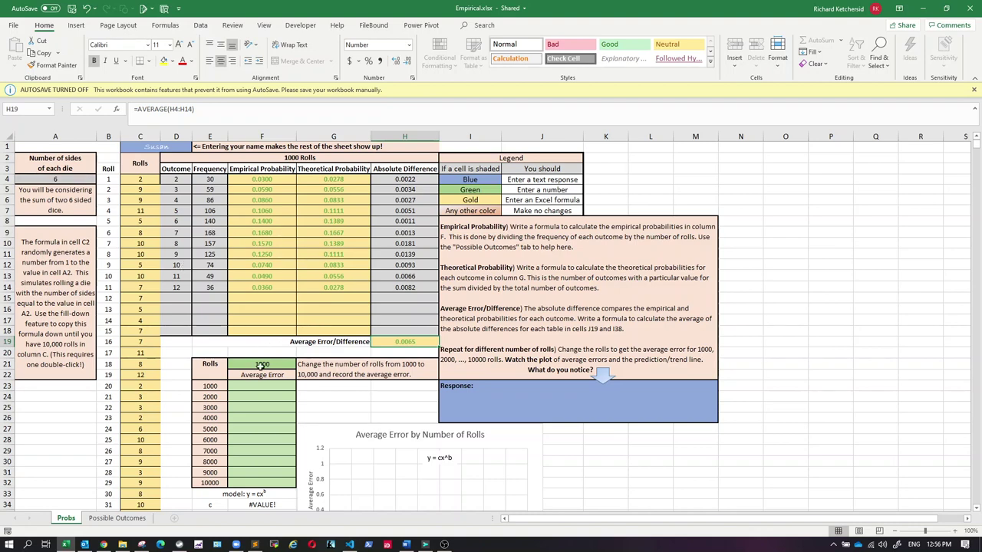
- Record 0.0065 as the average error for 1000 rolls in cell F23
scroll(302, 292, "down", 1)
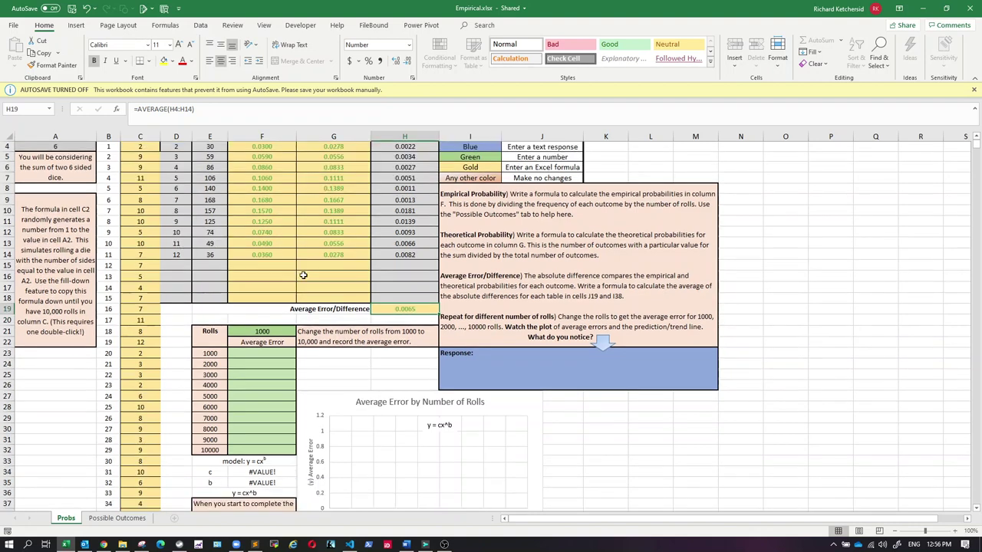
scroll(303, 276, "down", 2)
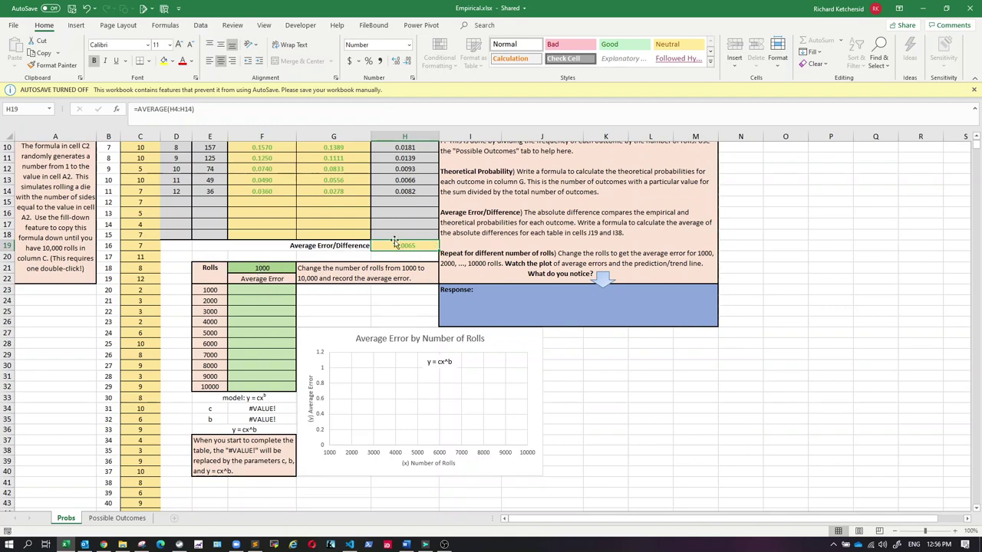
left_click(244, 289)
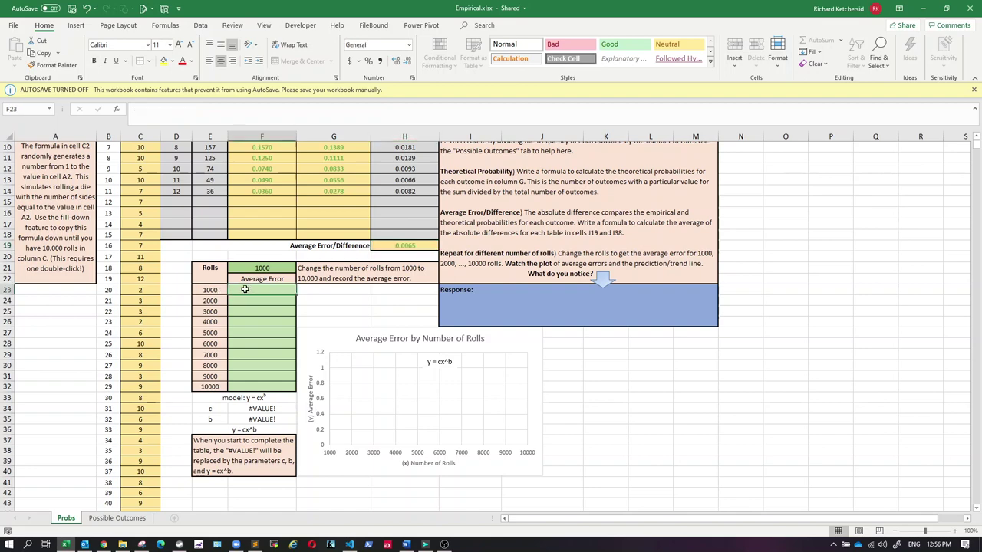
type("0.00")
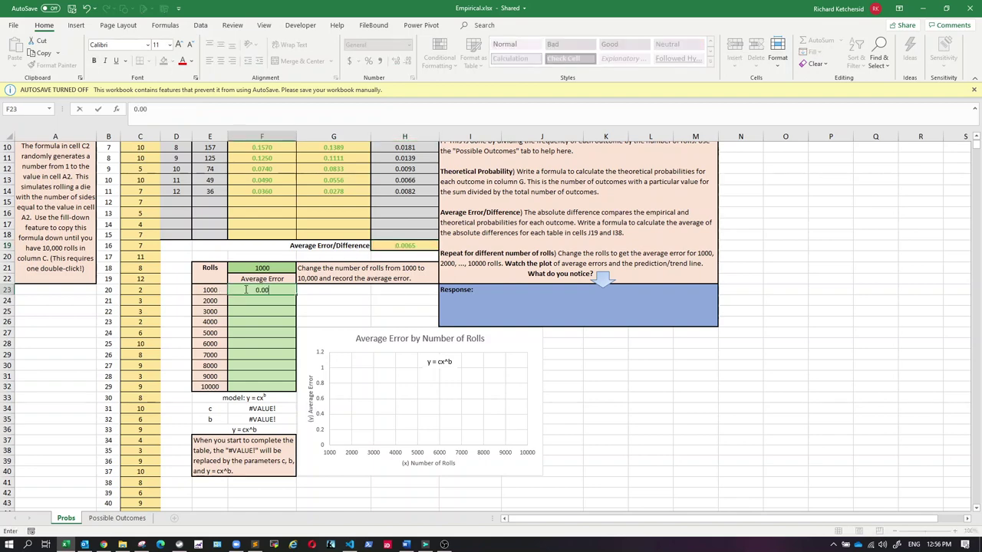
type("65")
key("Return")
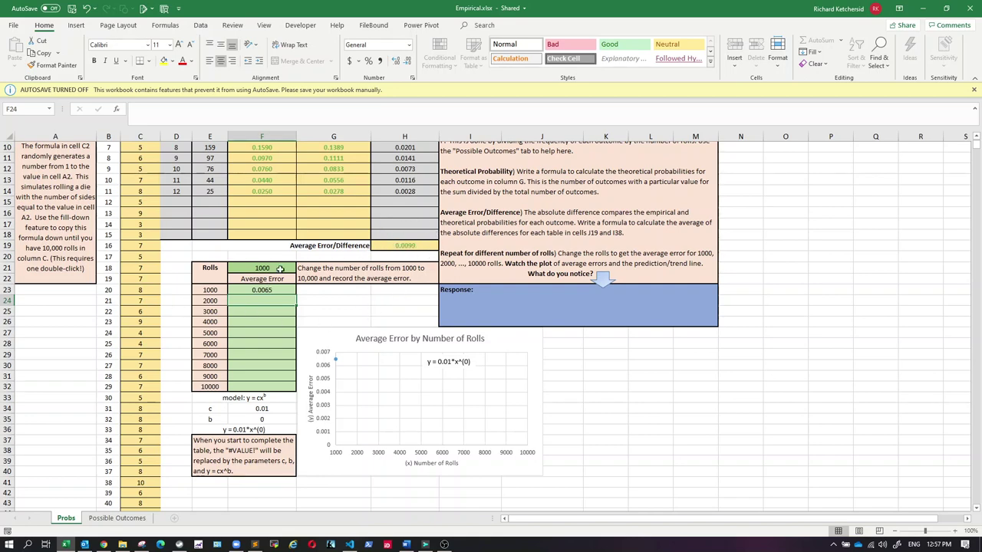
- Set the number of rolls in F21 to 2000 and record 0.007 as the average error in F24
left_click(258, 270)
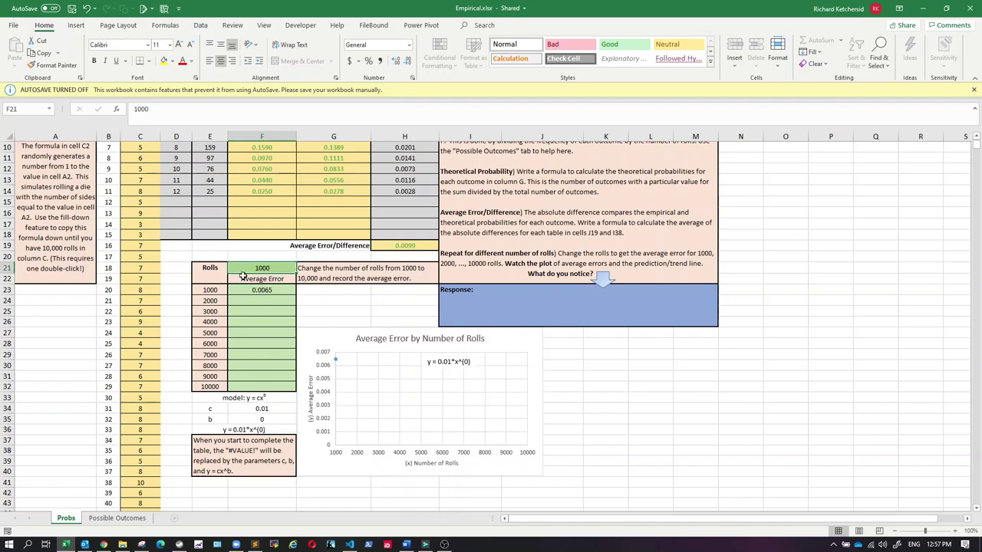
type("200")
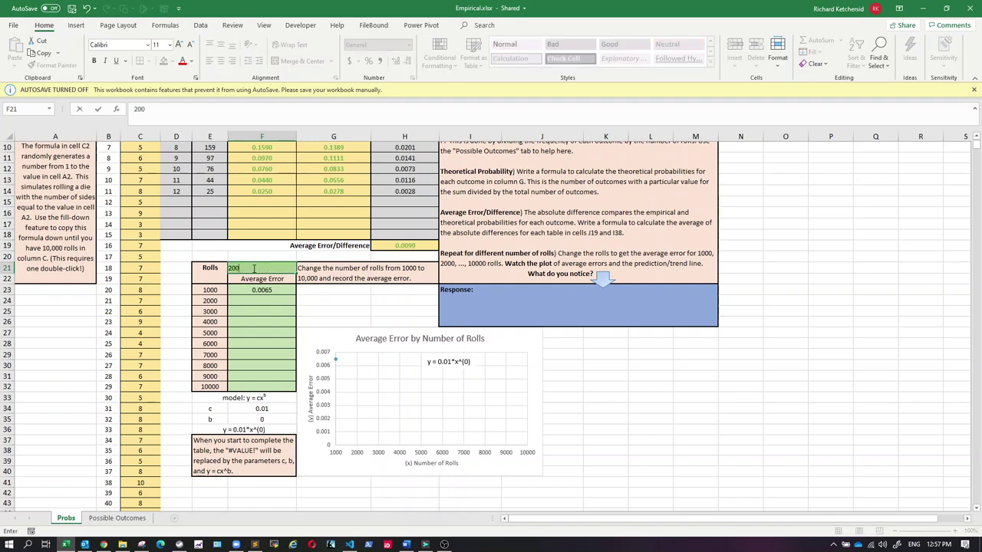
key("Return")
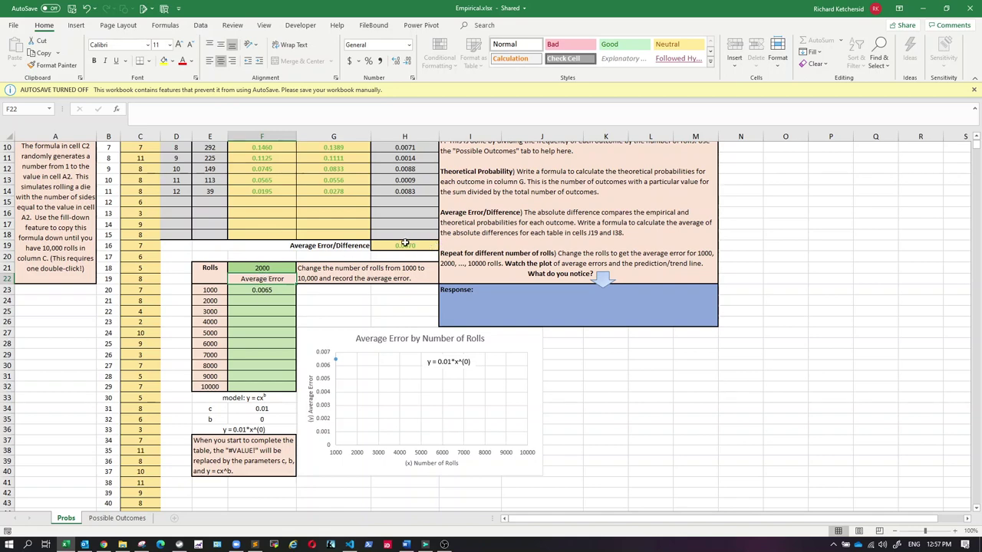
left_click(267, 300)
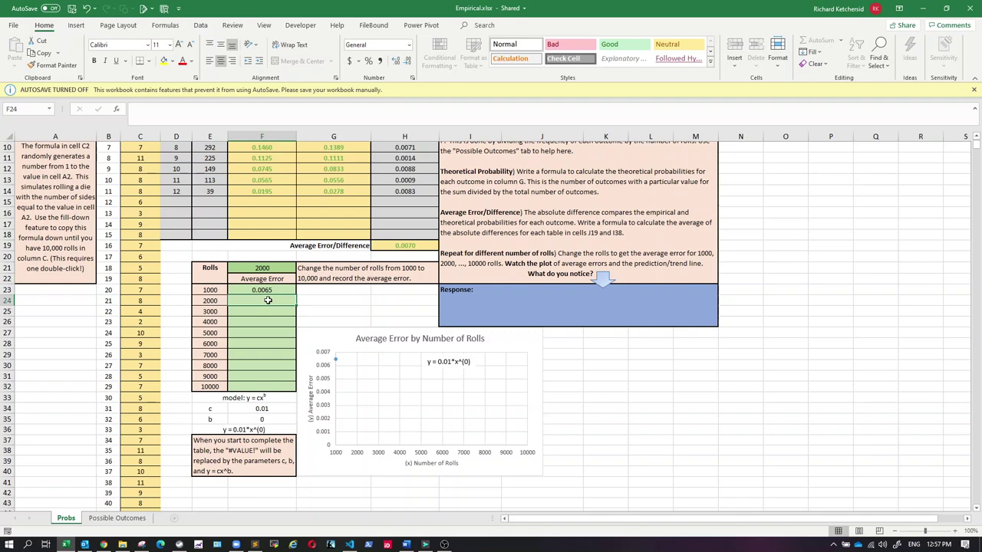
type("0.007")
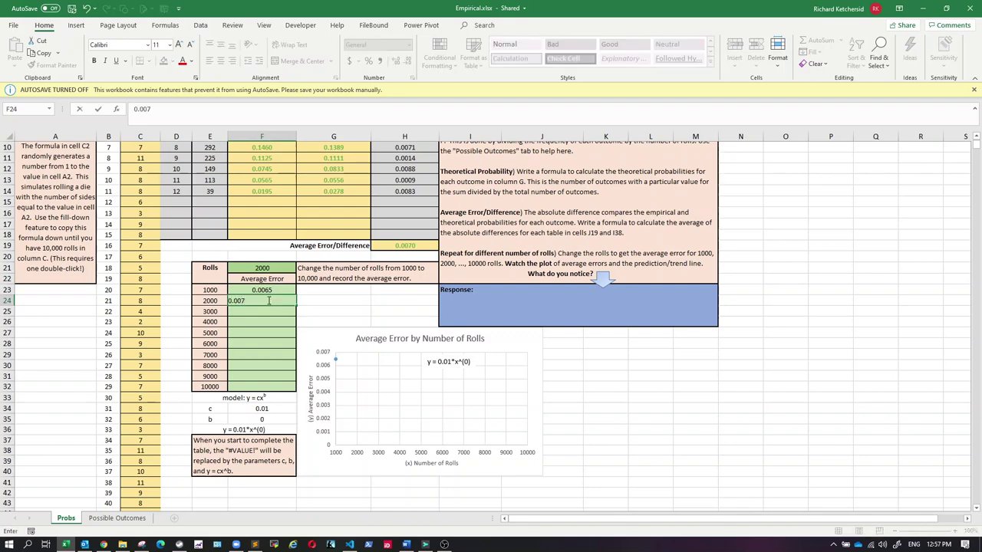
key("Return")
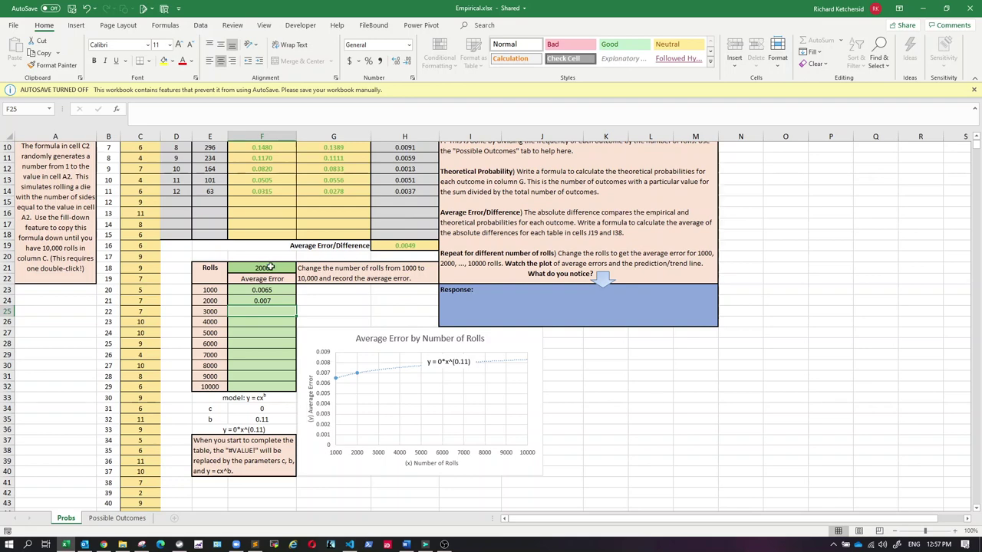
- Set the number of rolls in F21 to 3000 and record 0.0047 as the average error in F25
left_click(270, 266)
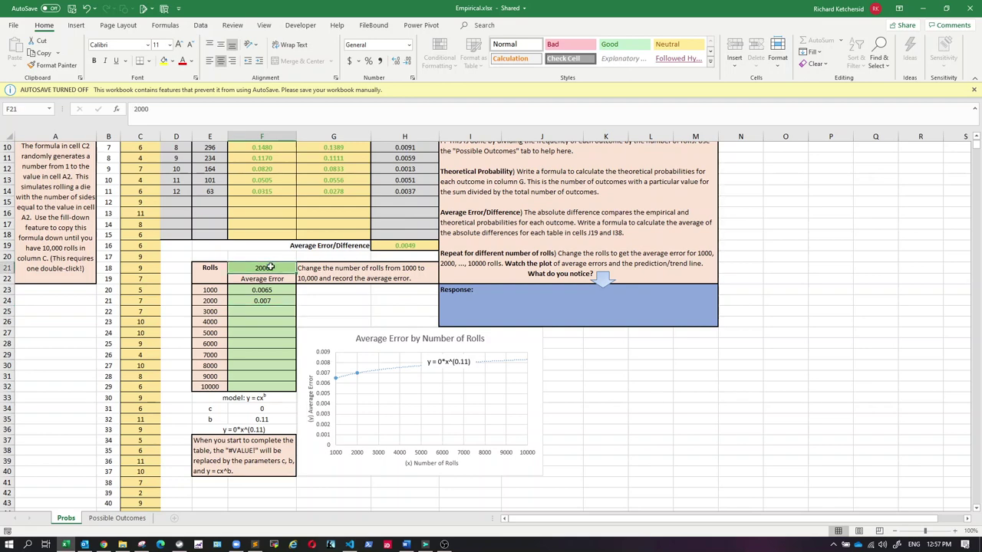
type("3000")
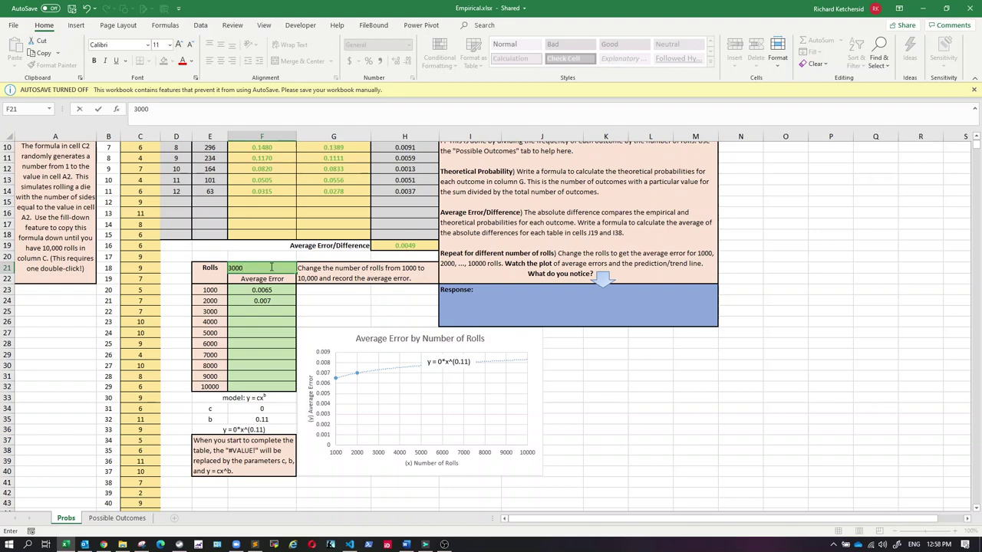
key("Return")
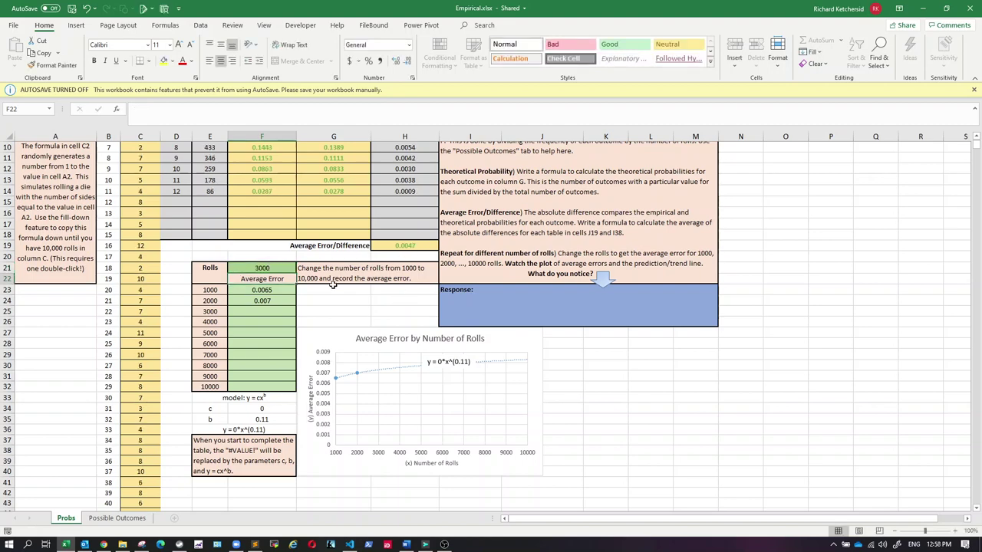
left_click(273, 312)
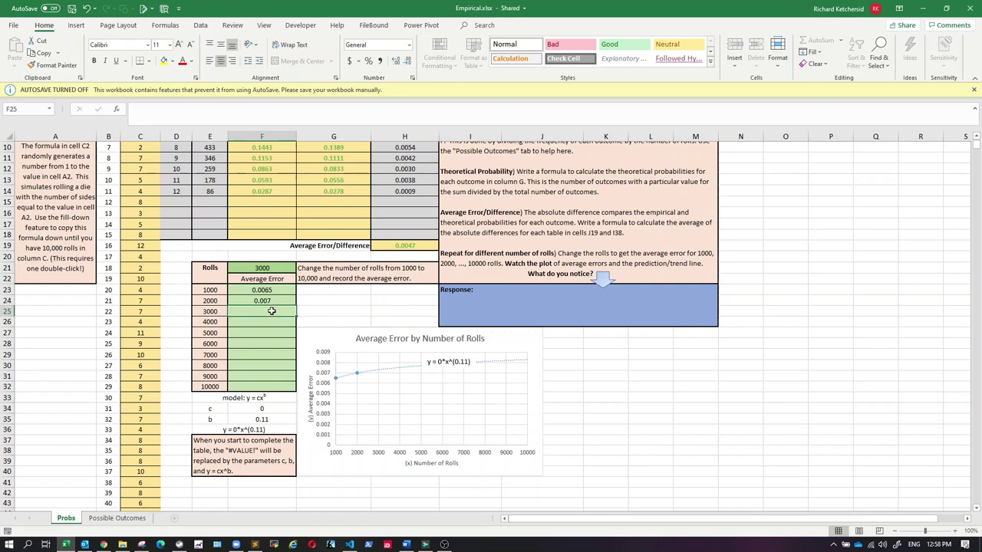
type("0.0047")
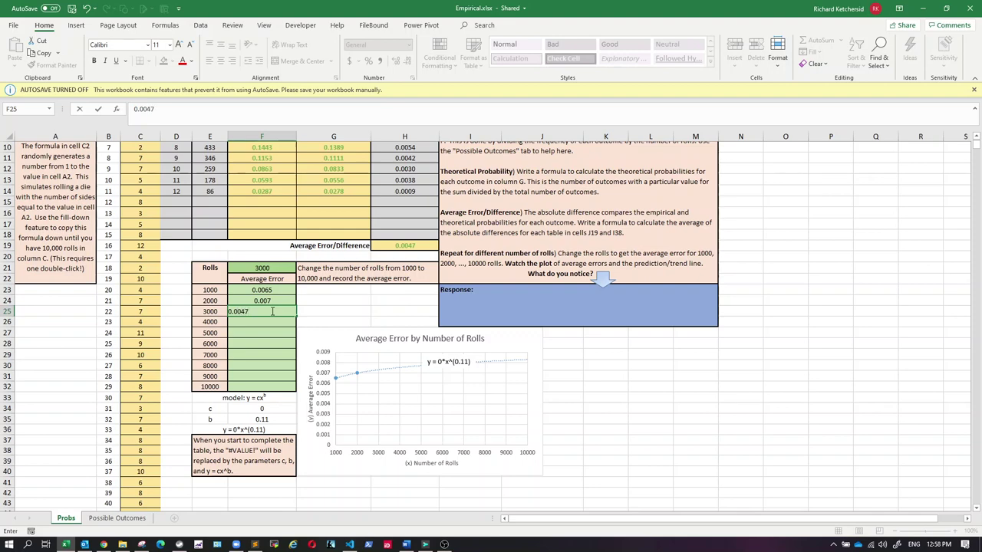
key("Return")
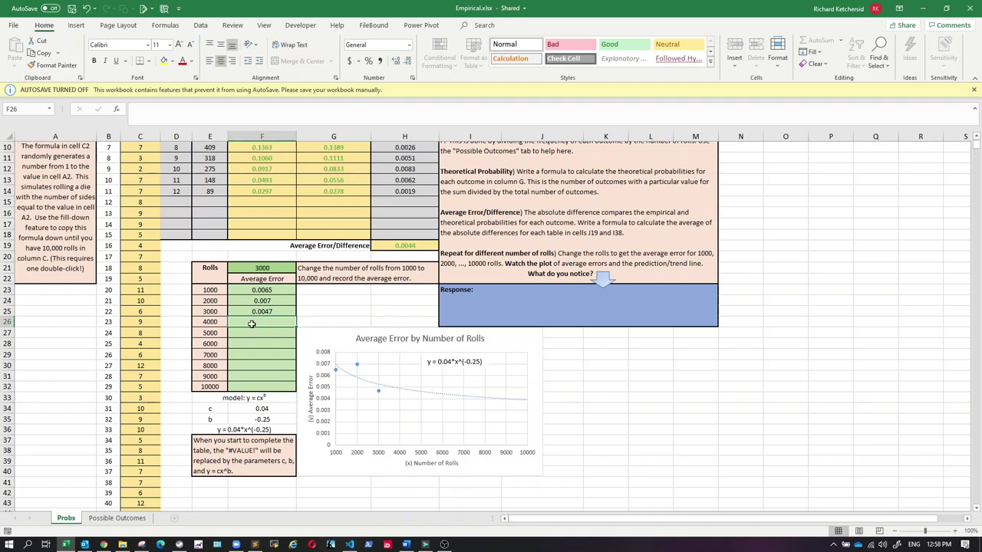
- Set the number of rolls in F21 to 4000 and record 0.0031 as the average error in F26
left_click(263, 269)
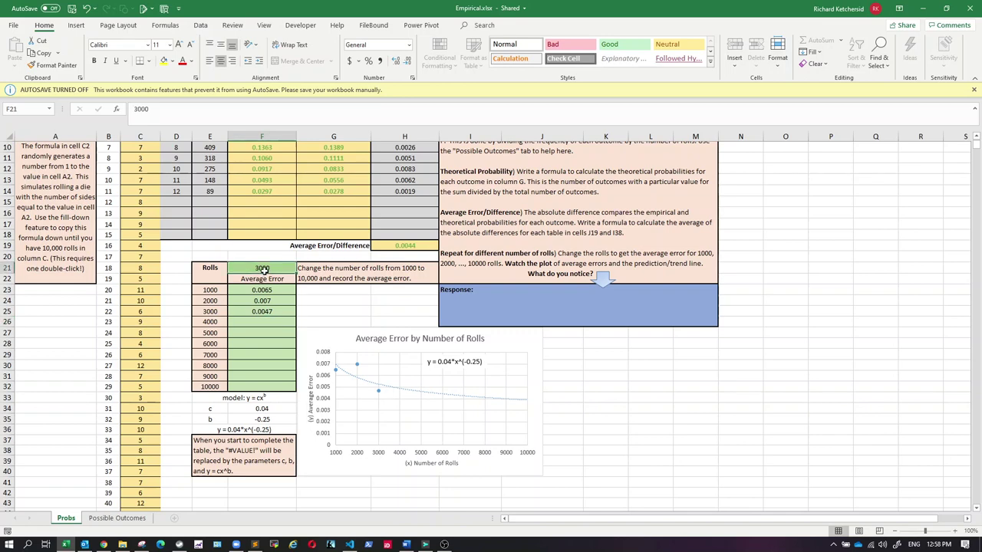
type("4000")
key("Return")
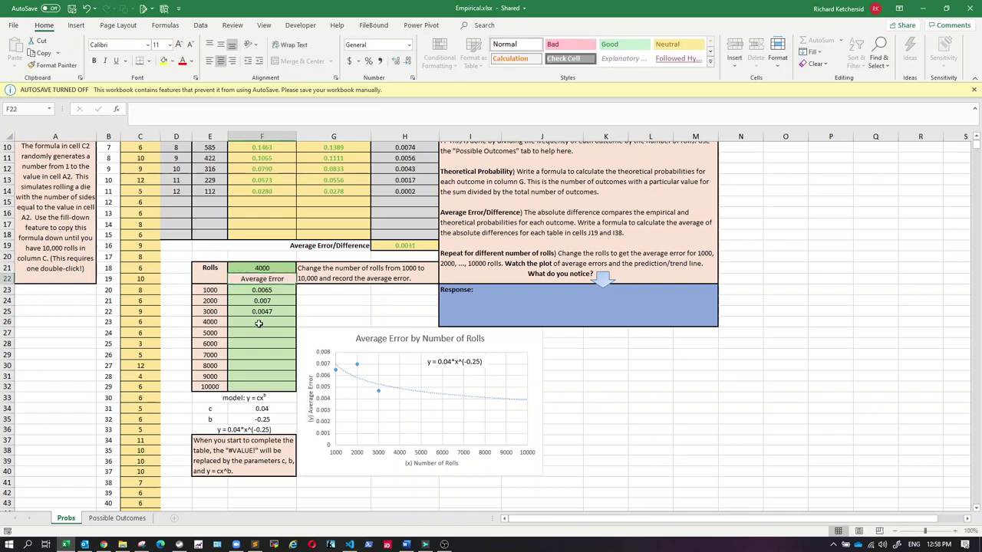
left_click(263, 323)
type("0")
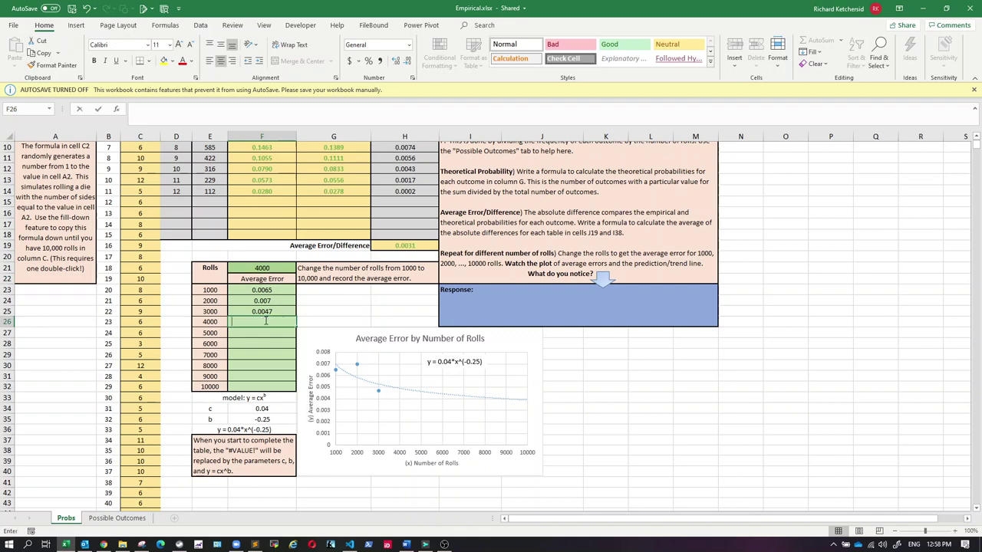
type(".0031")
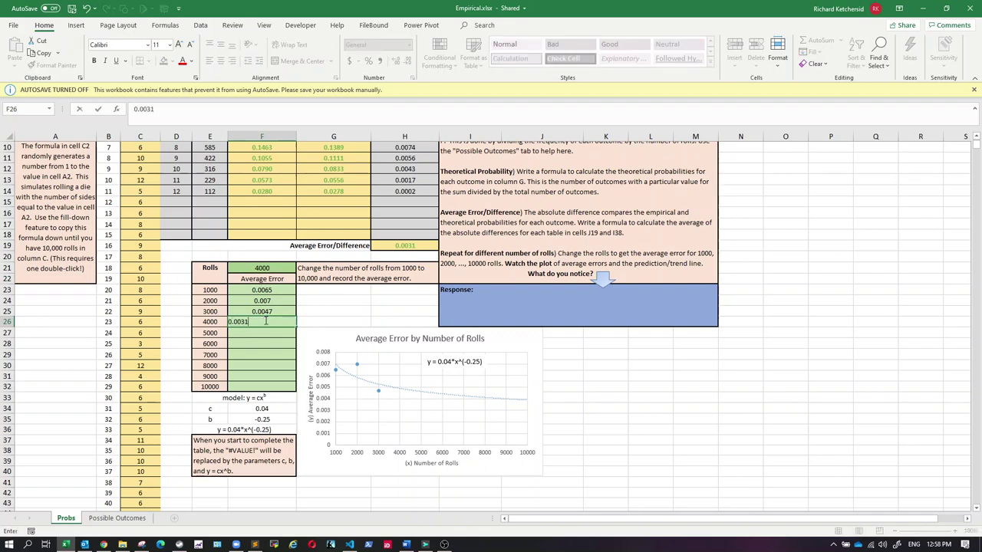
key("Return")
- Set the number of rolls in F21 to 5000 and record 0.0024 as the average error in F27
left_click(270, 268)
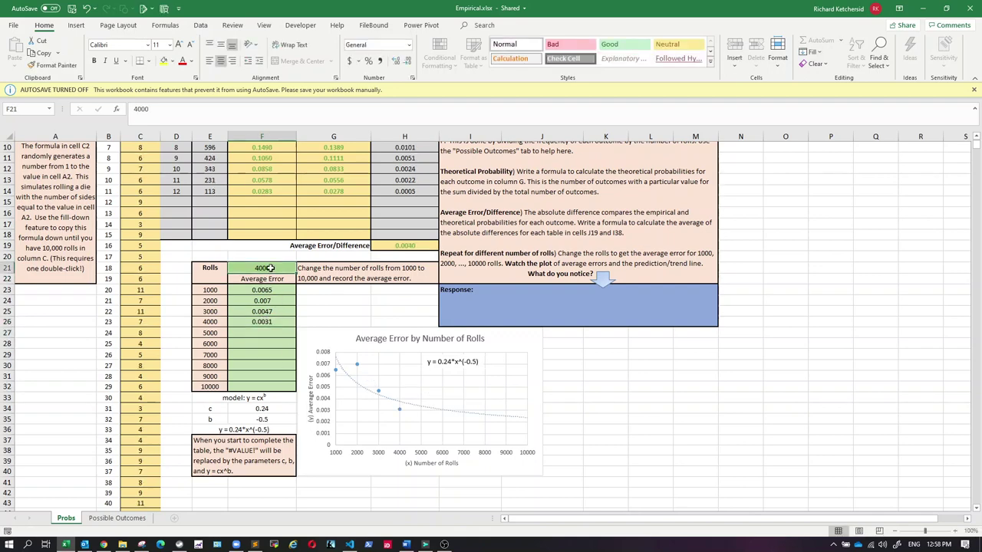
type("50")
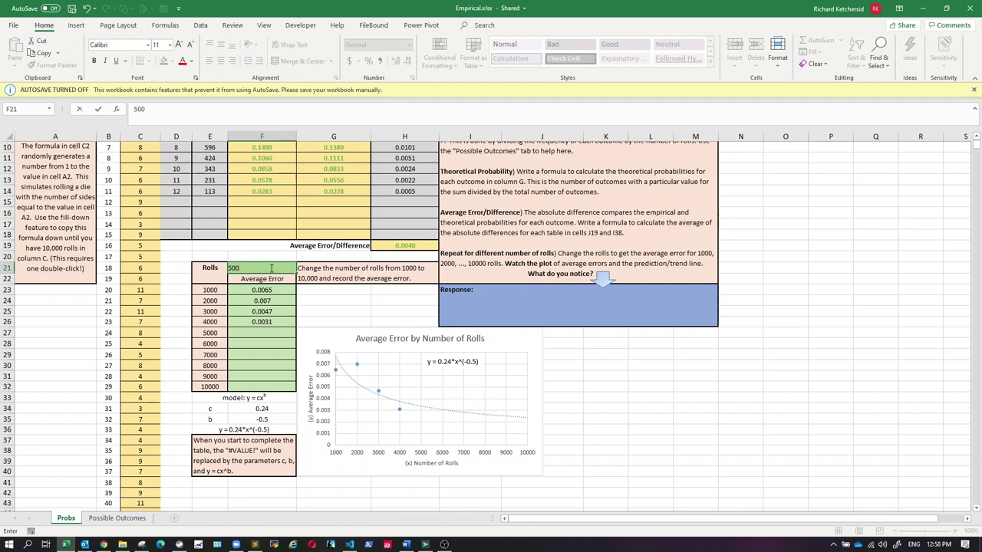
key("Return")
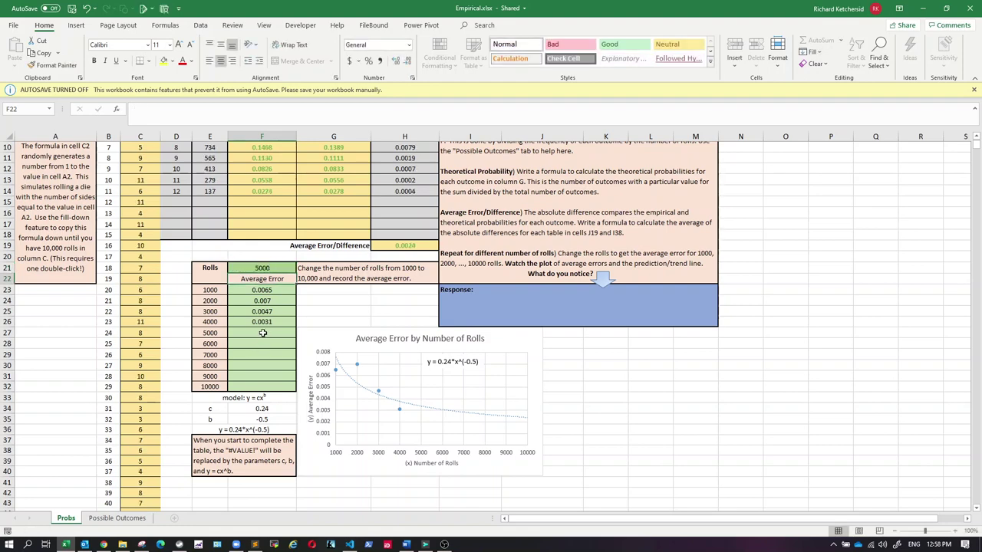
left_click(262, 333)
type("0.0024")
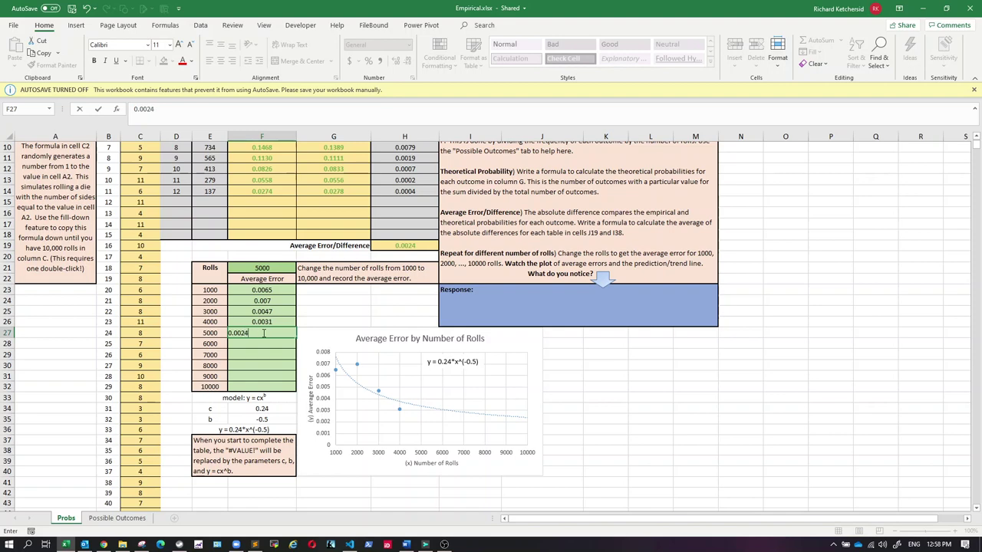
key("Return")
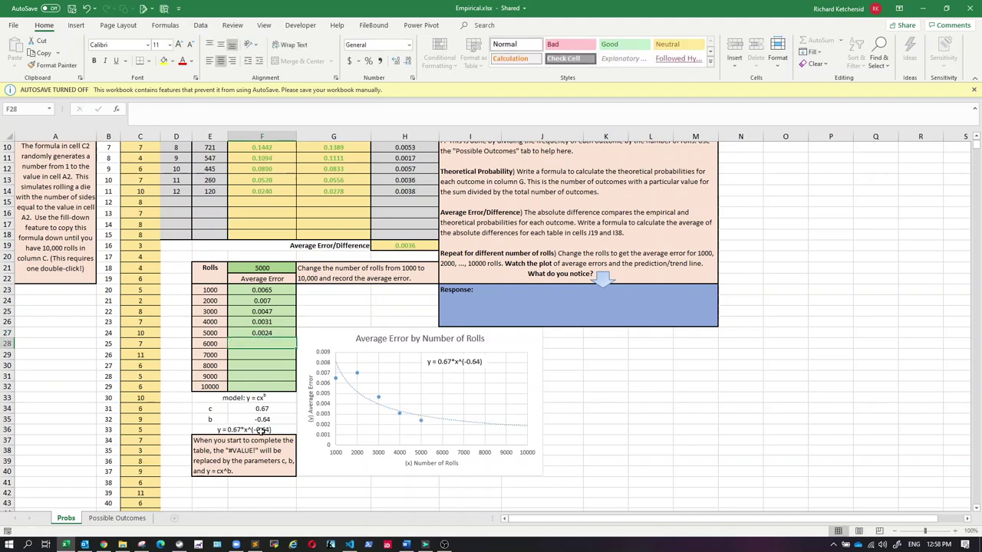
- Set the number of rolls in F21 to 6000 and record 0.0034 as the average error in F28
left_click(263, 268)
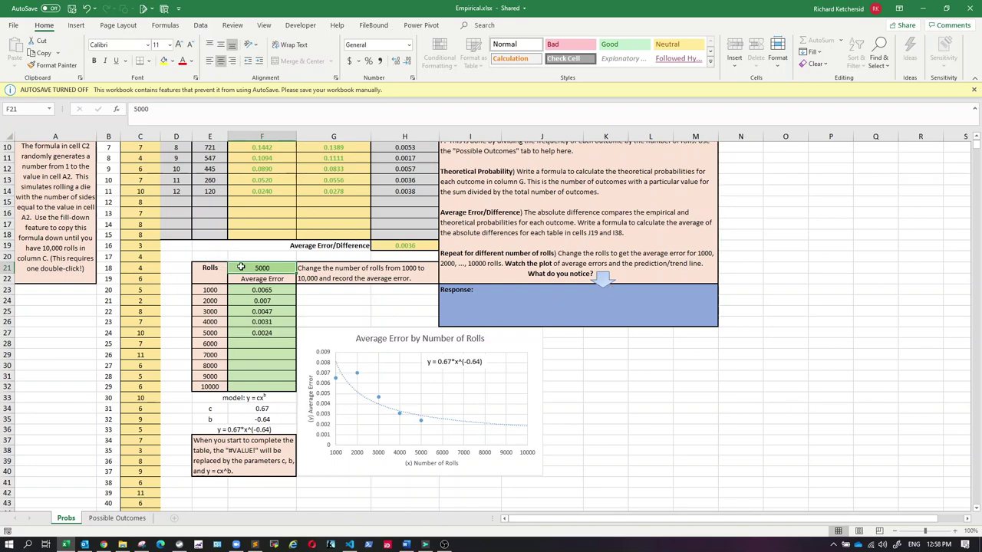
type("6000")
key("Return")
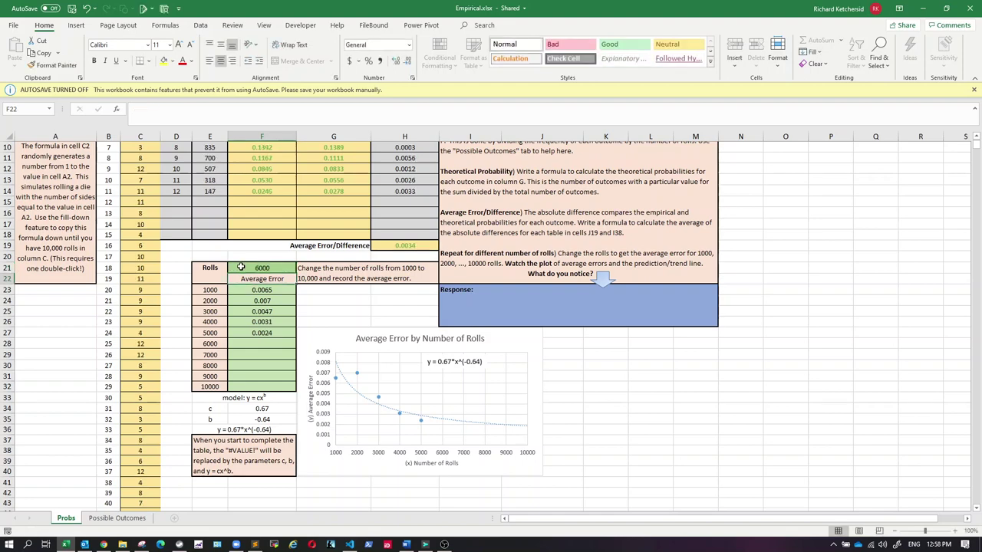
left_click(274, 344)
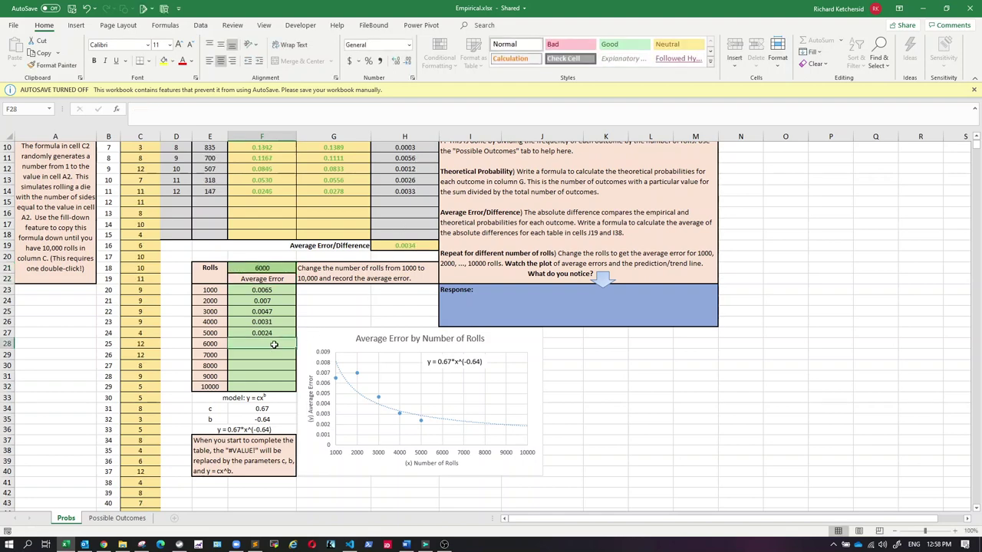
type("0.0034")
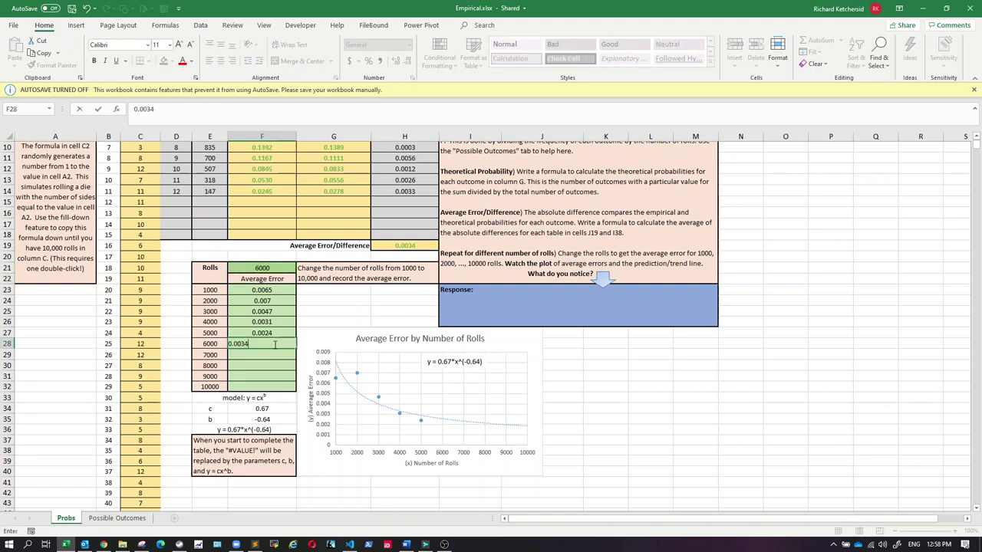
key("Return")
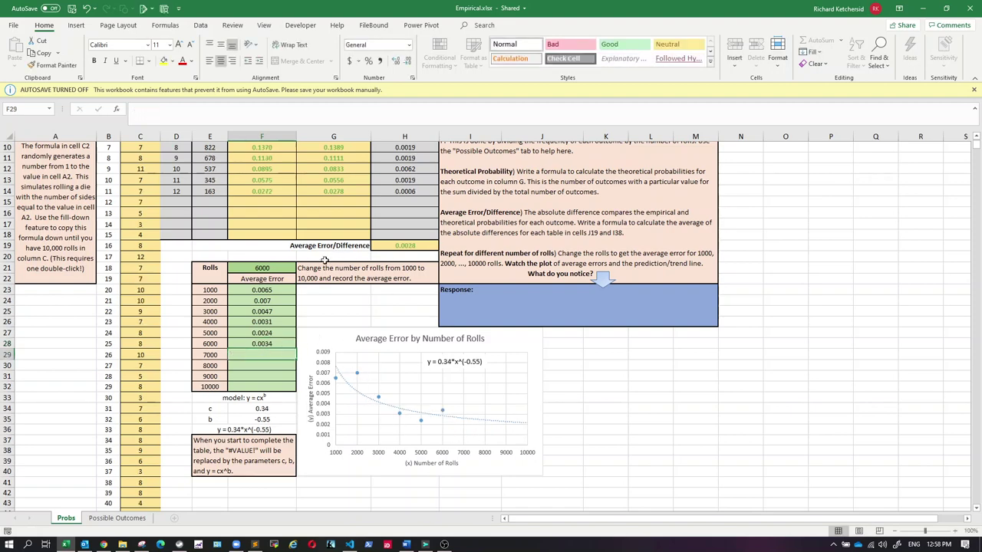
- Set the number of rolls in F21 to 7000 and record 0.0023 as the average error in F29
left_click(250, 268)
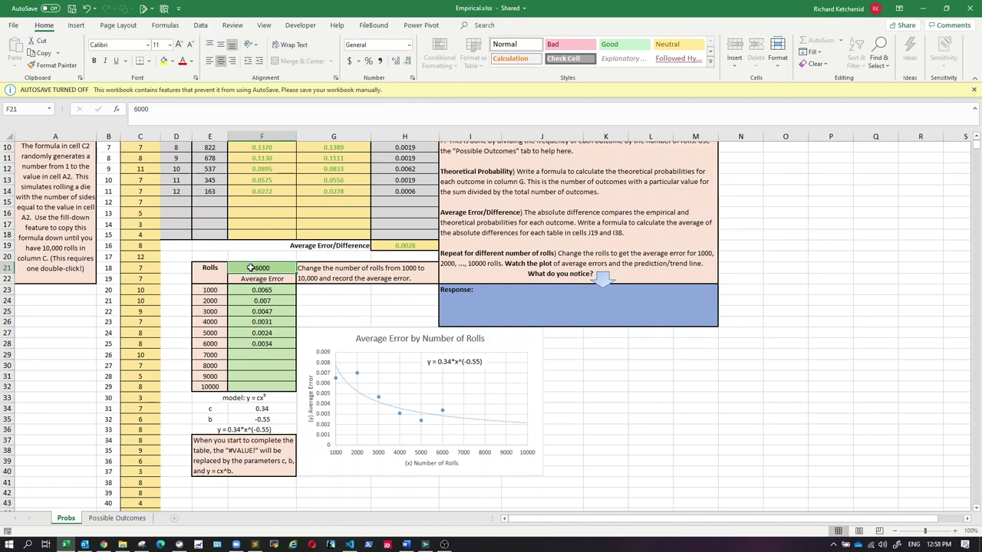
type("7000")
key("Return")
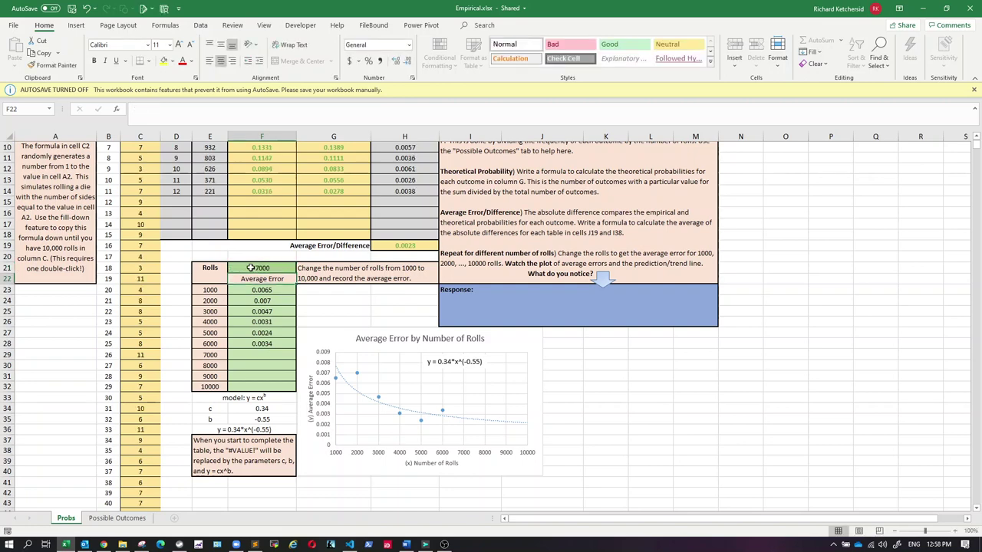
left_click(252, 352)
type("0.")
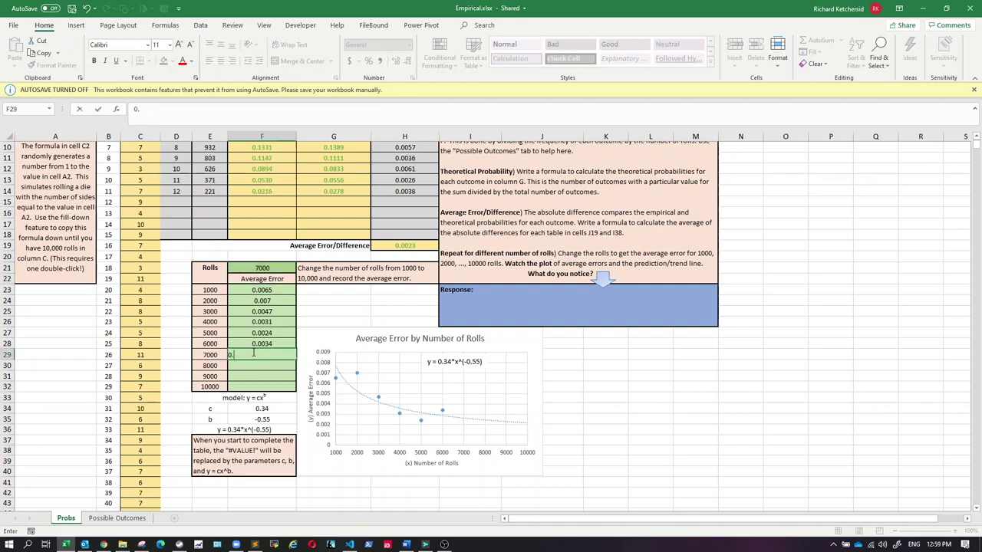
type("0023")
key("Return")
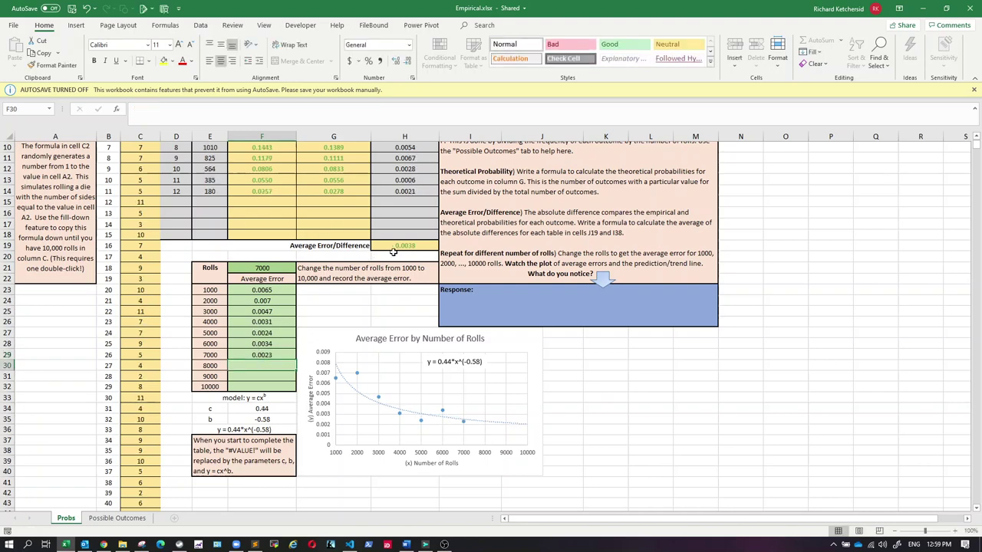
- Set the number of rolls in F21 to 8000 and record 0.0016 as the average error in F30
left_click(249, 268)
type("8000")
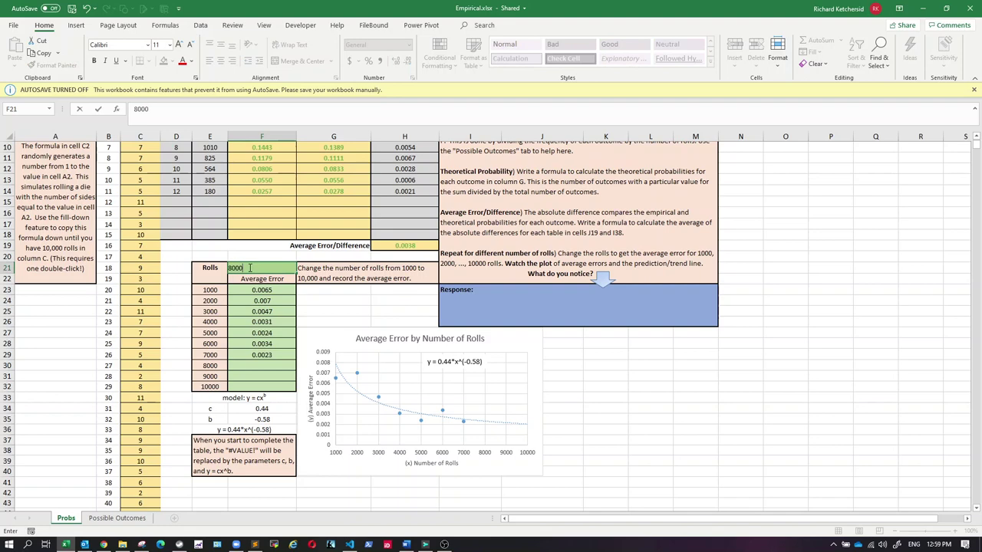
key("Return")
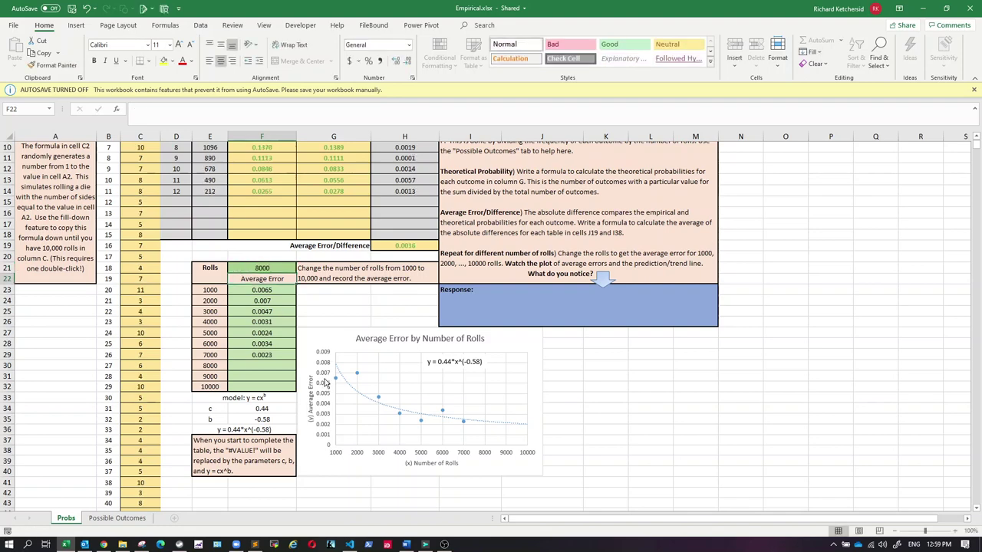
left_click(261, 366)
type("0.00")
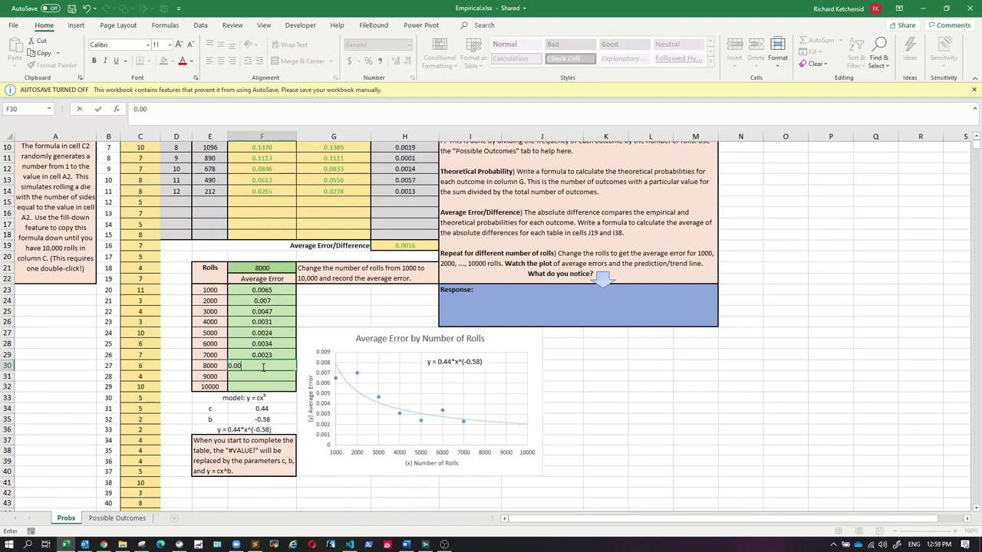
type("16")
key("Return")
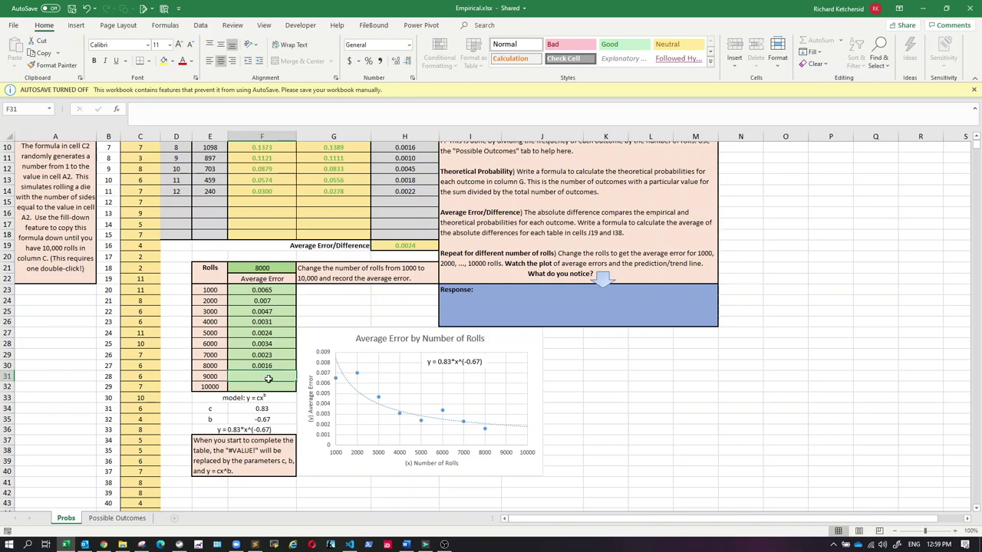
- Set the number of rolls in F21 to 9000 and record 0.0025 as the average error in F31
left_click(261, 267)
type("9000")
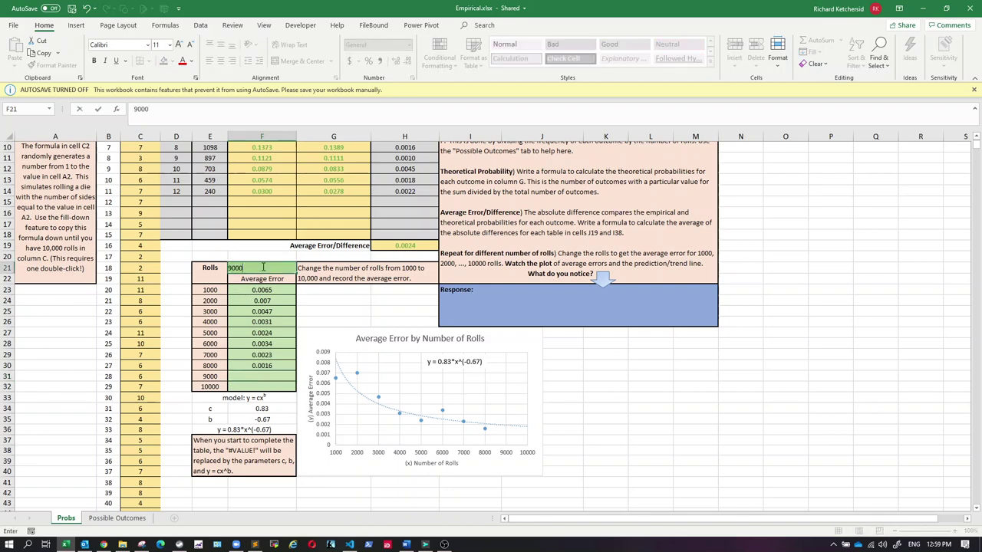
key("Return")
left_click(270, 375)
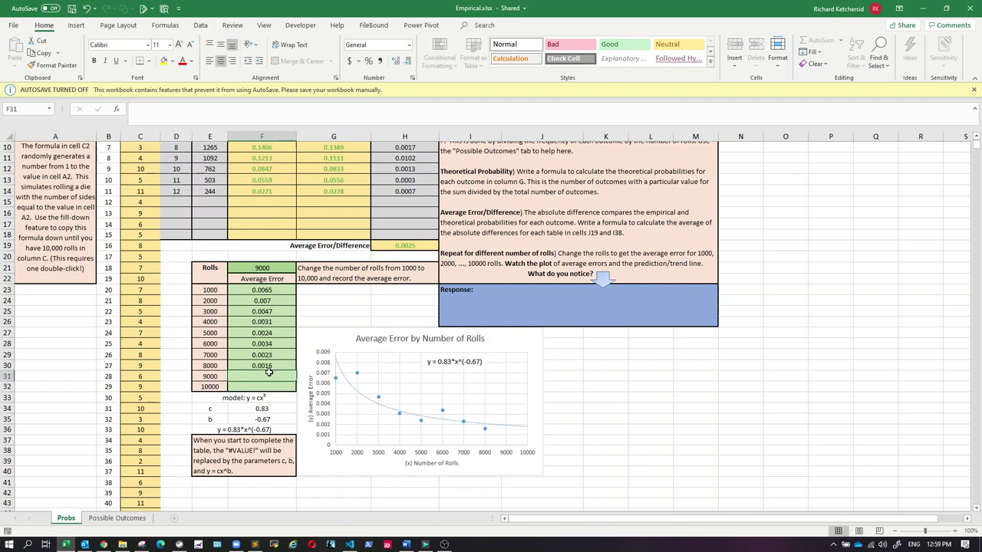
type("0.00")
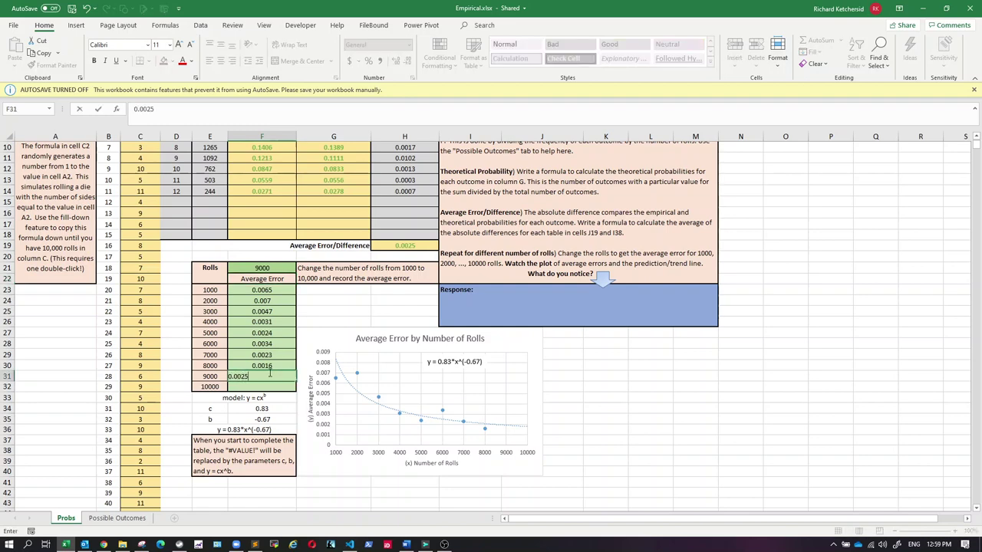
type("25")
key("Return")
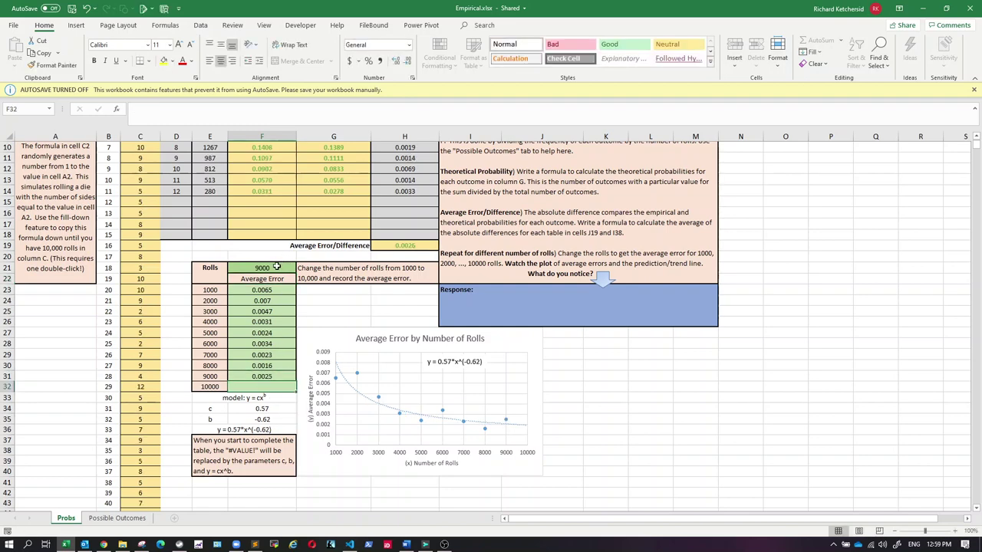
- Set the number of rolls in F21 to 10000 and record 0.0025 as the average error in F32
left_click(277, 266)
type("0")
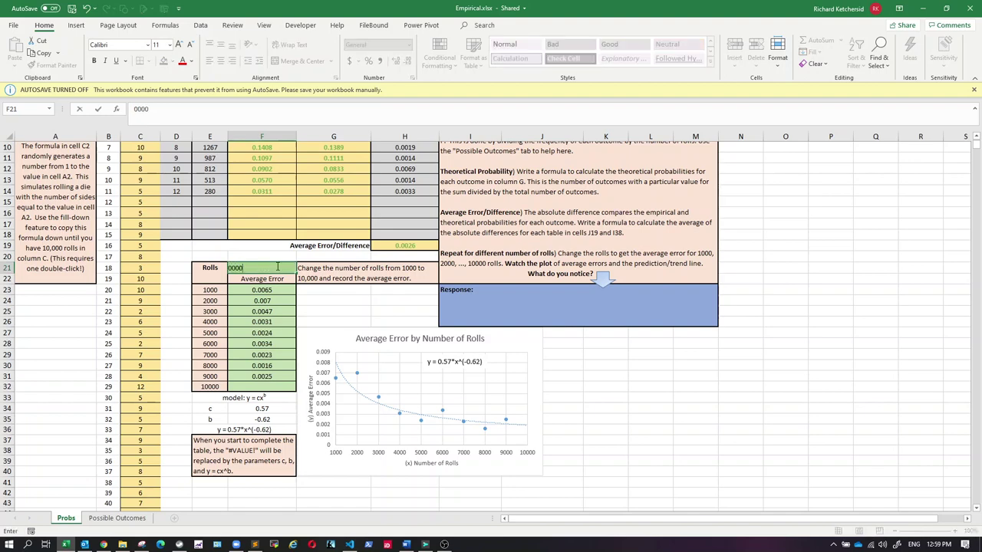
type("000")
key("BackSpace")
key("BackSpace")
key("BackSpace")
key("BackSpace")
key("Return")
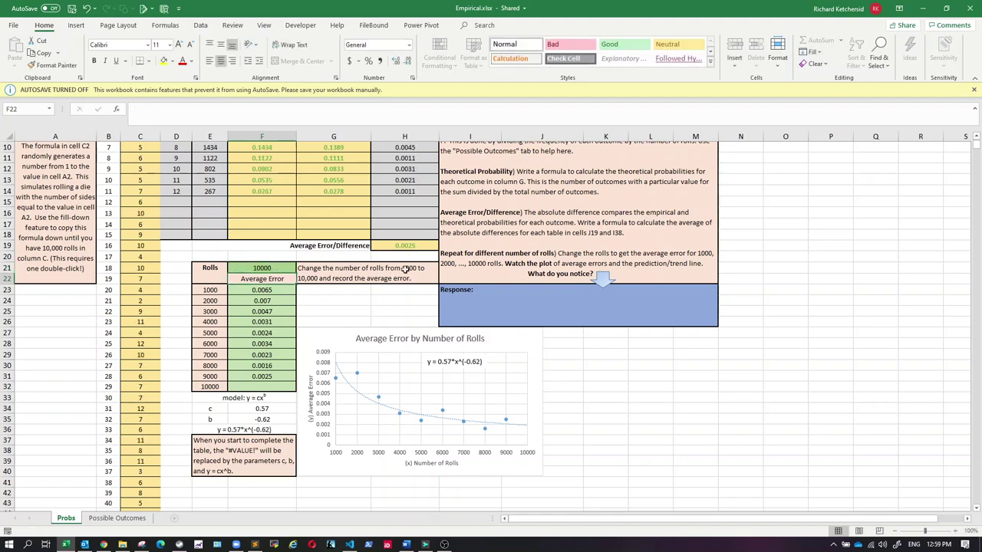
left_click(255, 387)
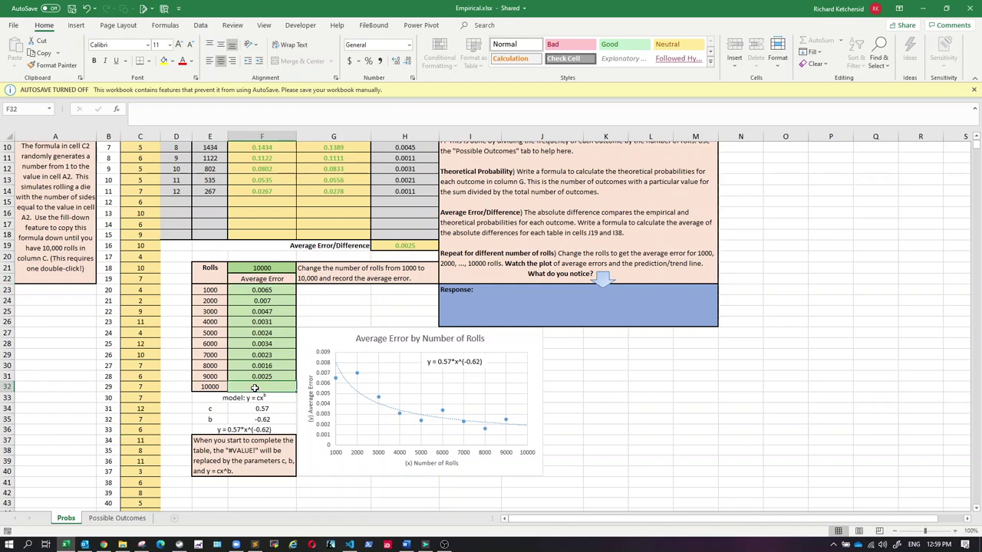
type("0.0025")
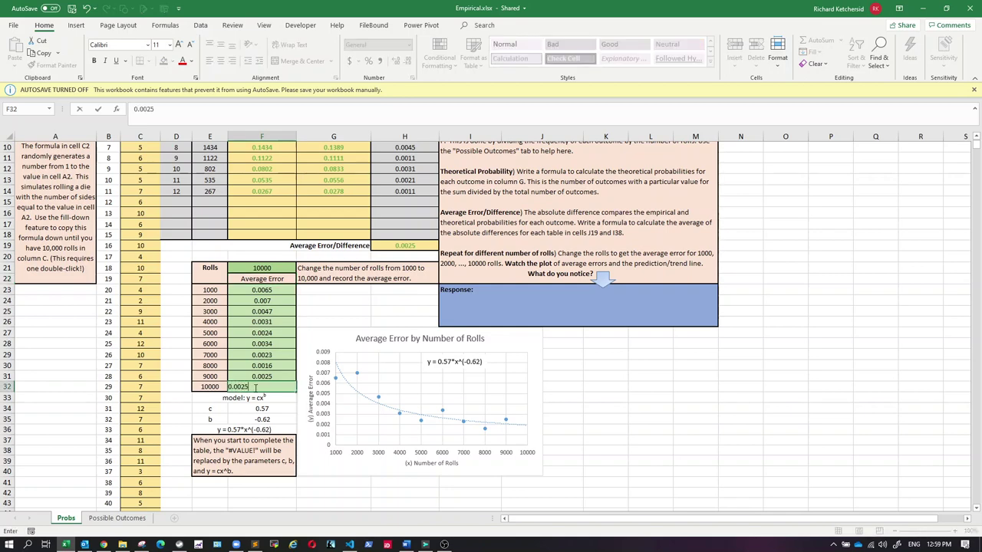
key("Return")
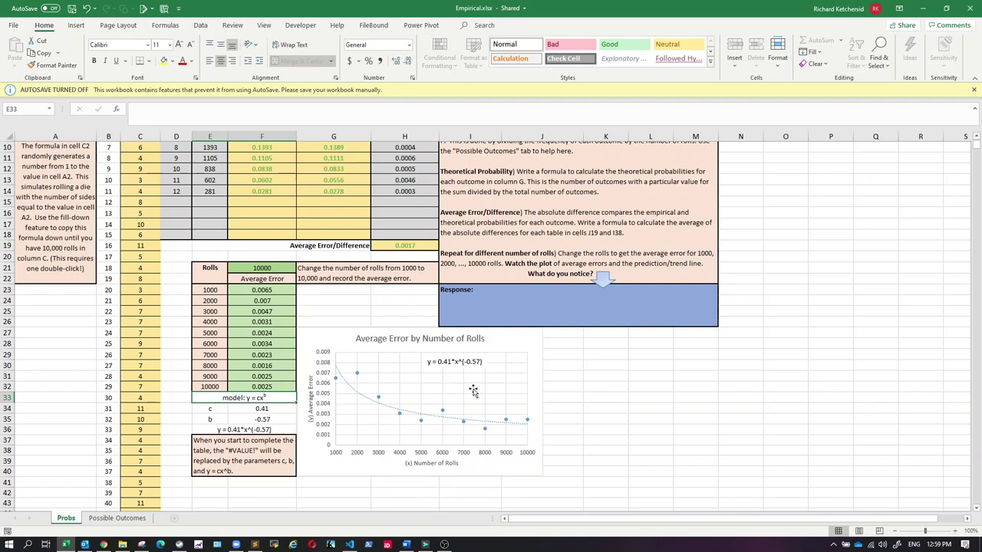
- Review the completed probability table, the average error plot with its trend equation, and the Possible Outcomes sheet
scroll(114, 220, "up", 3)
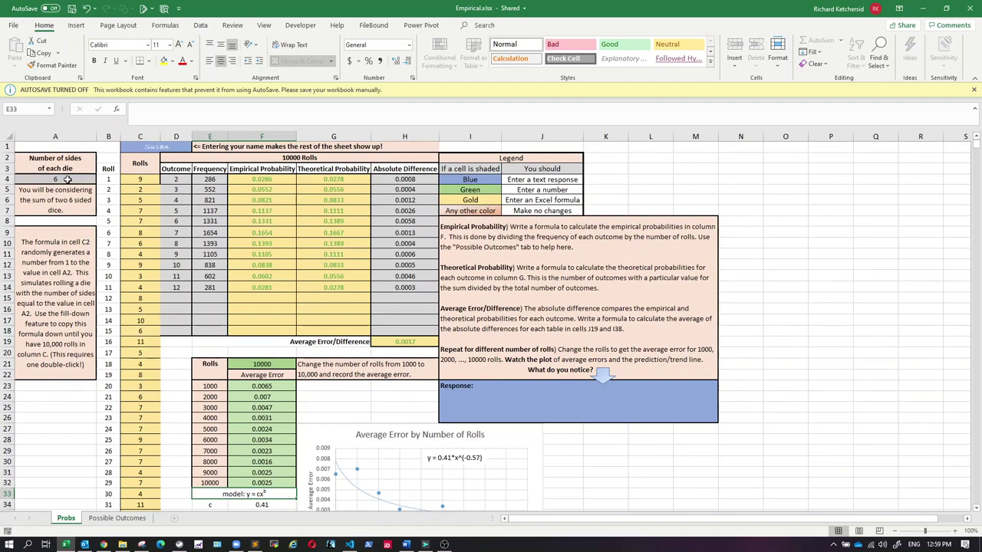
scroll(238, 268, "down", 2)
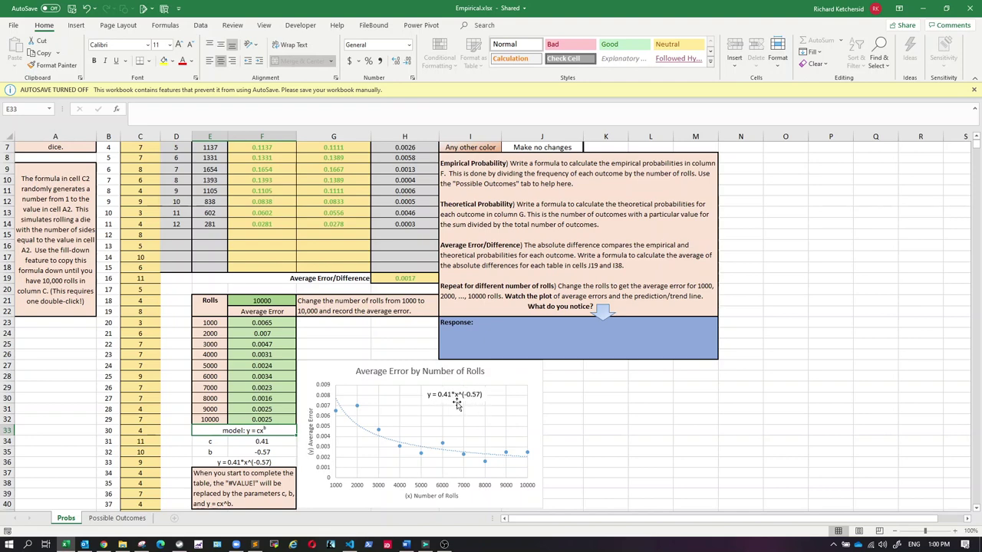
scroll(346, 393, "down", 1)
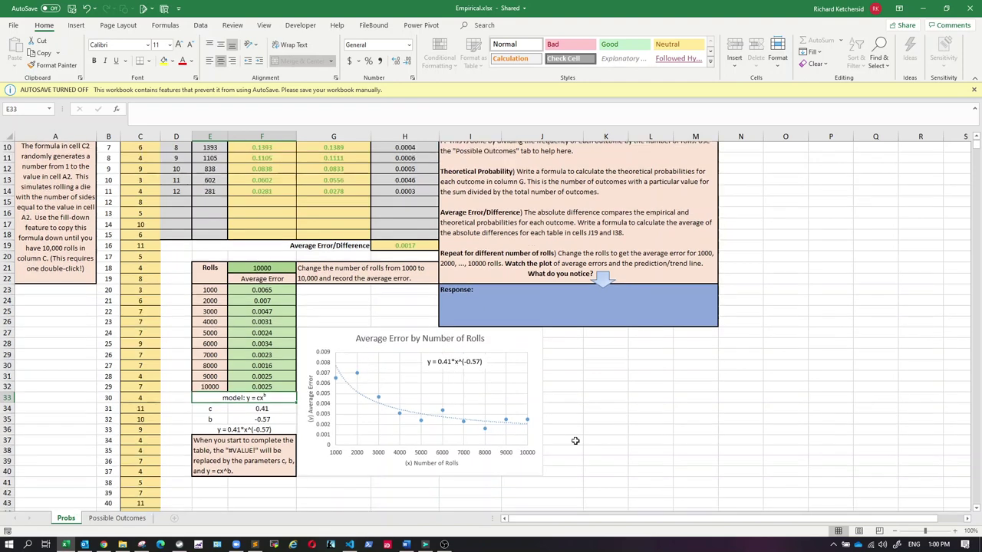
scroll(574, 440, "up", 3)
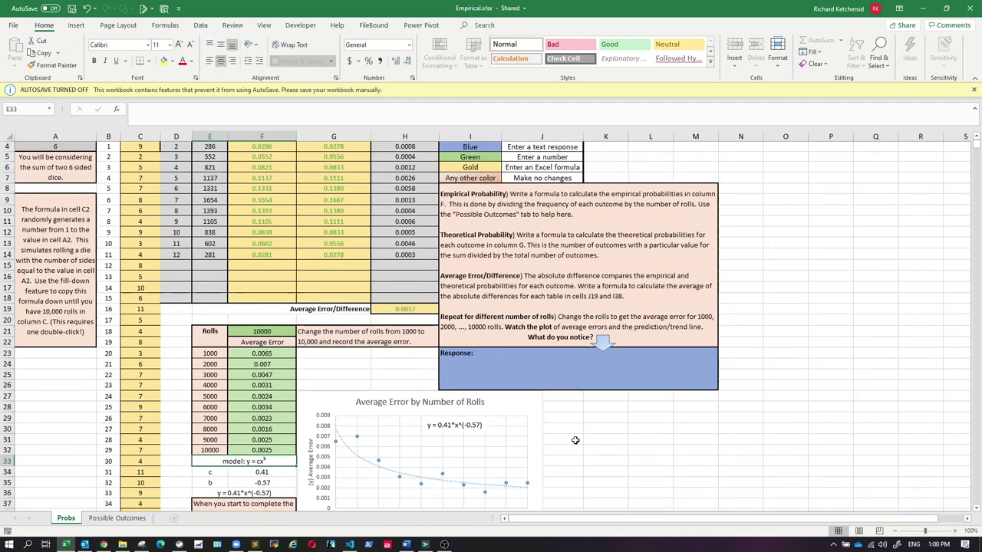
scroll(574, 440, "down", 2)
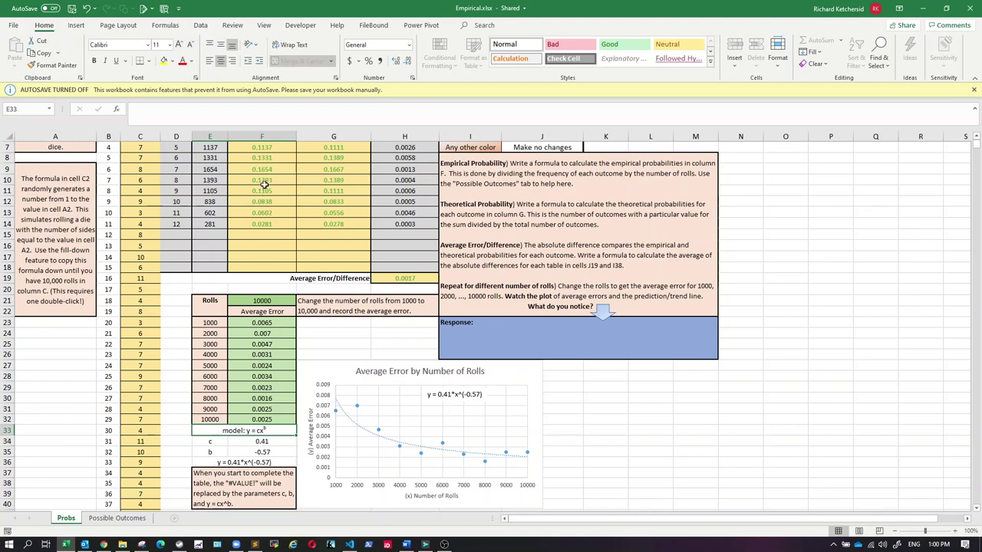
scroll(264, 185, "up", 2)
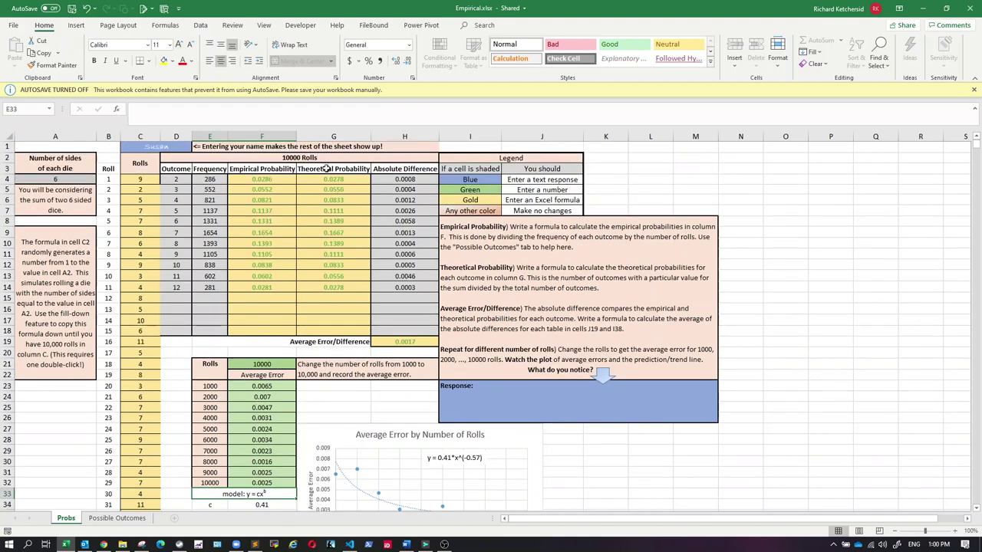
scroll(305, 275, "down", 3)
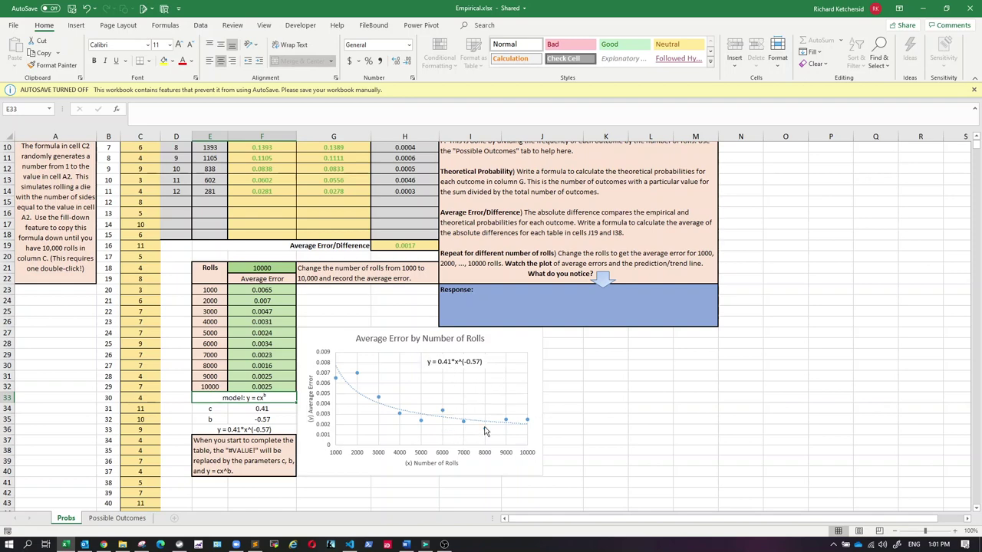
scroll(342, 414, "down", 2)
scroll(342, 414, "up", 5)
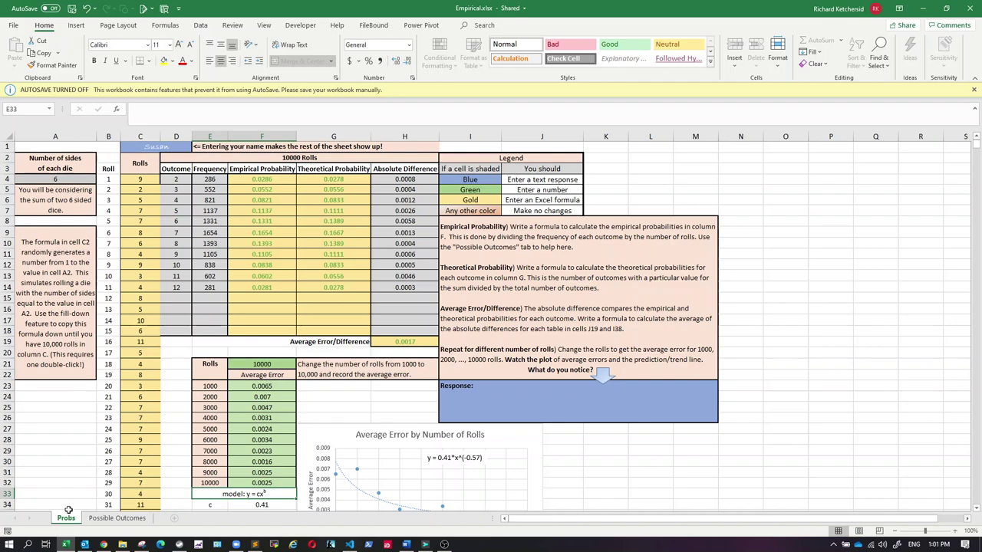
left_click(112, 519)
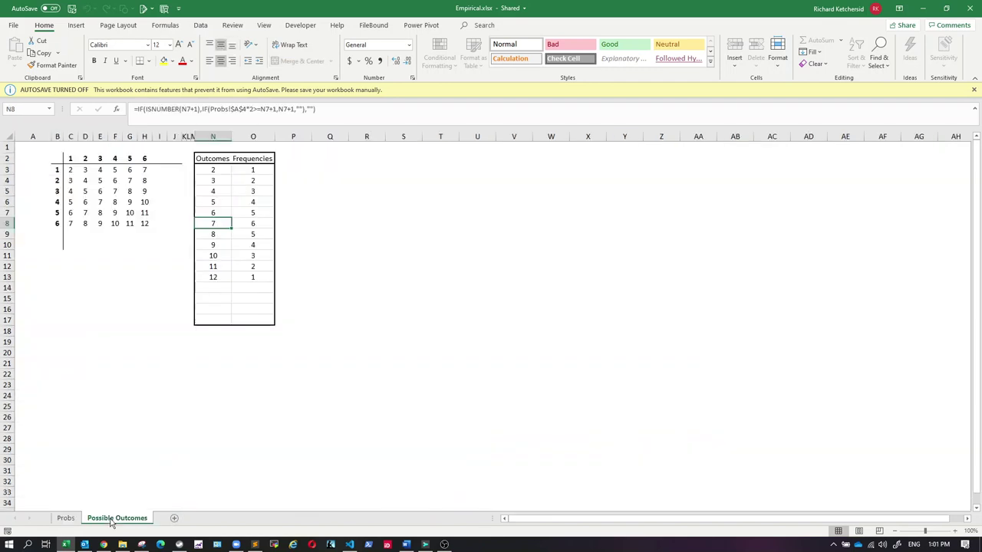
left_click(66, 519)
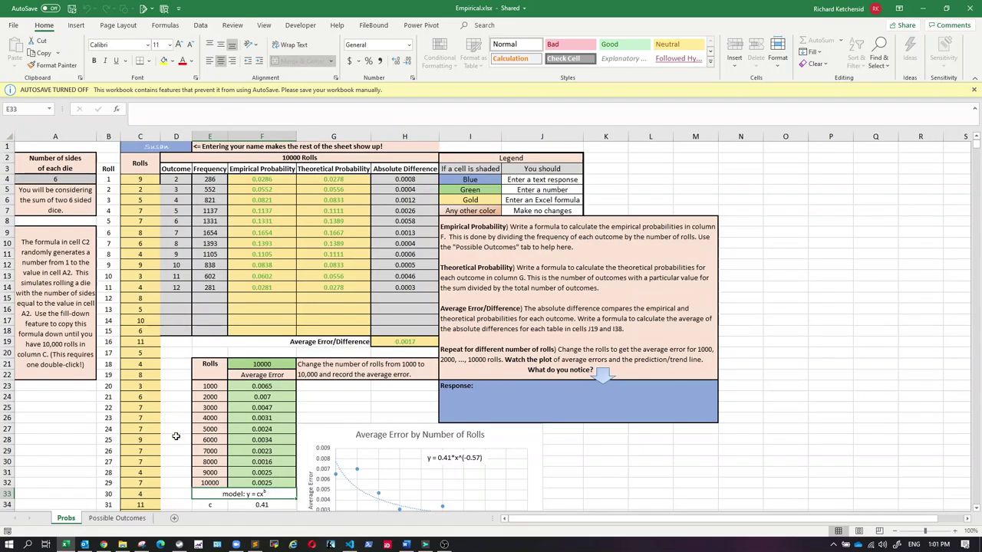
- Enter a different first name in C1 and clear the surplus probability formulas in F11:G14
left_click(162, 147)
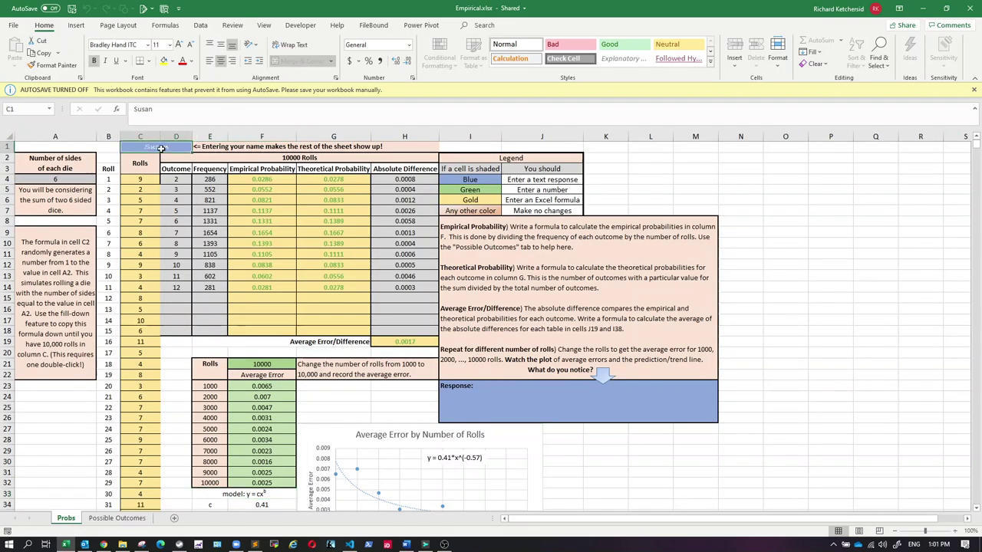
type("Rich")
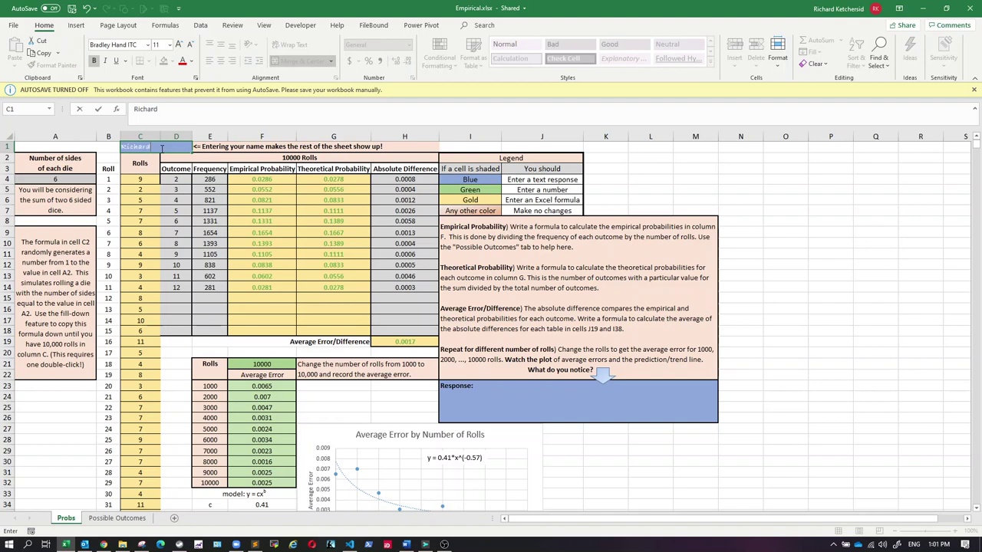
type("ard")
key("Return")
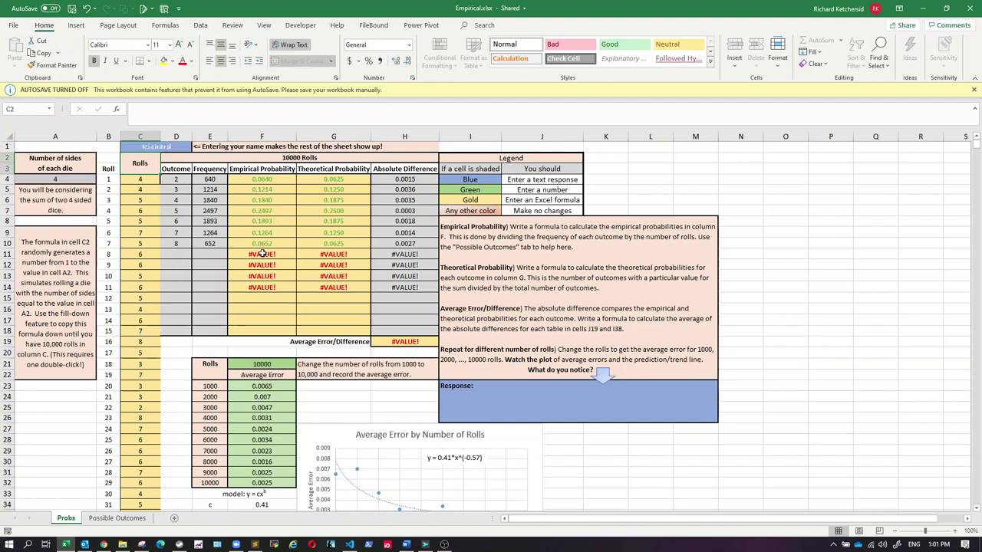
left_click_drag(261, 254, 325, 287)
key("Delete")
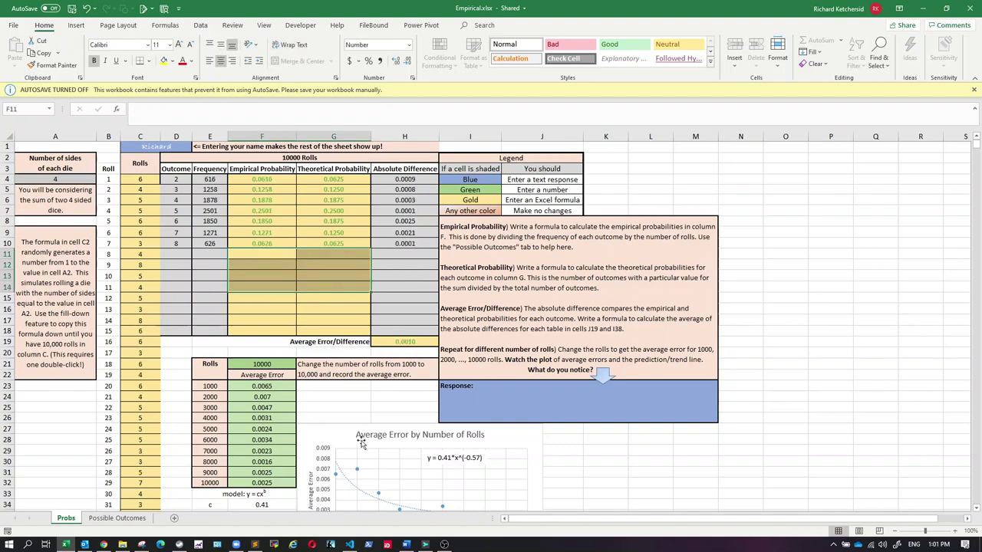
- Check the Possible Outcomes sheet and clear the recorded average errors in F23:F32 on the Probs sheet
left_click(115, 518)
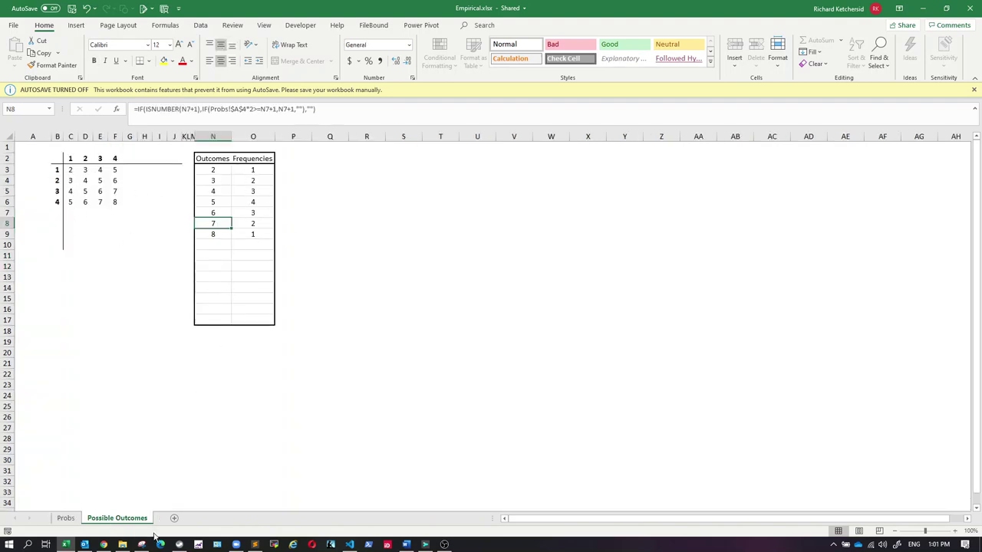
left_click(65, 518)
scroll(331, 375, "down", 2)
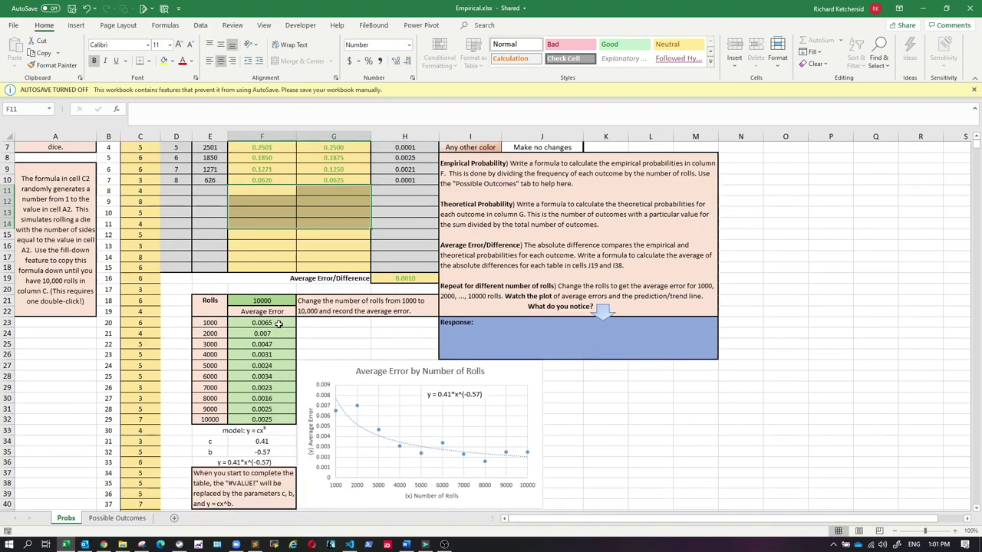
left_click_drag(278, 323, 272, 420)
key("Delete")
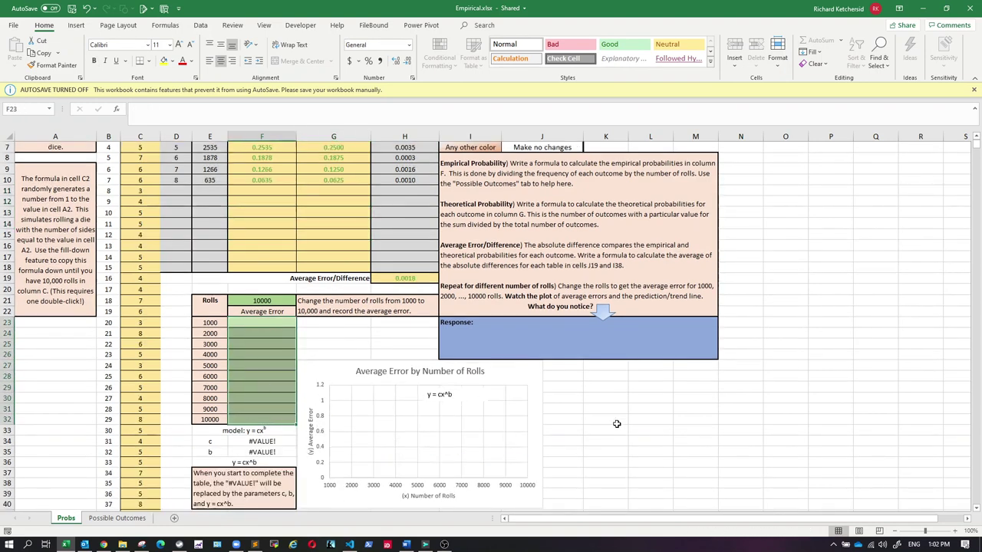
scroll(612, 385, "up", 2)
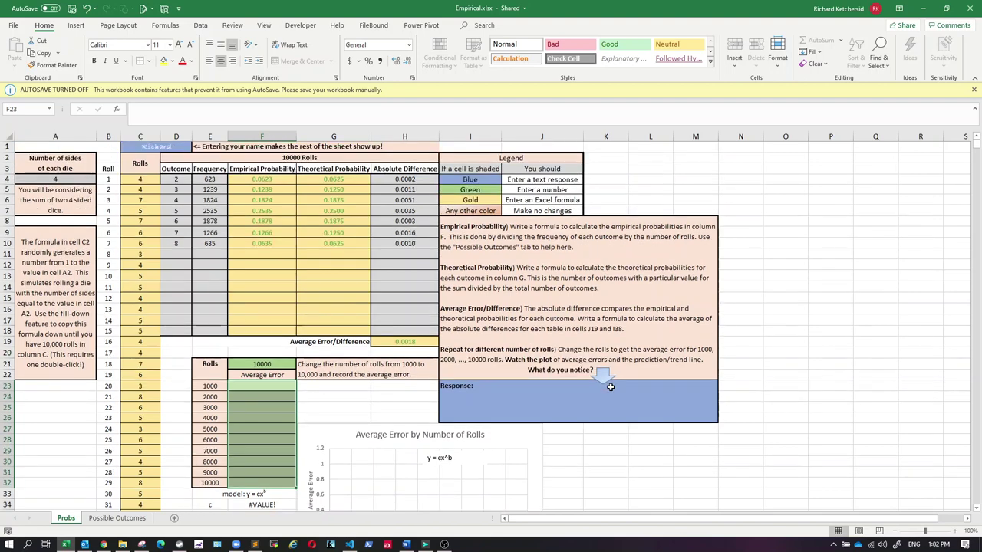